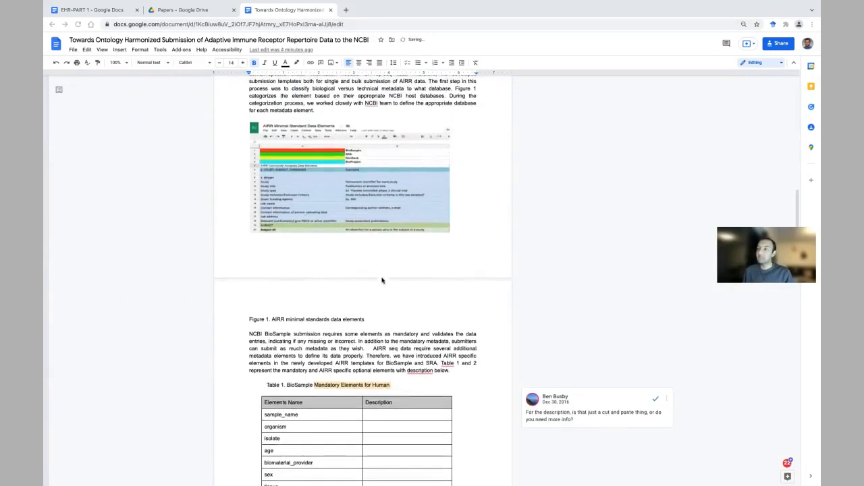
pyautogui.scroll(-5, 382, 279)
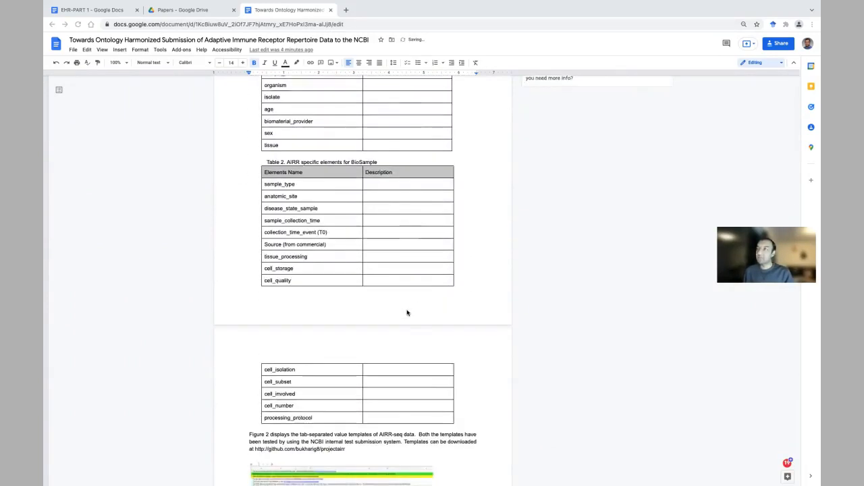
pyautogui.scroll(5, 407, 313)
pyautogui.scroll(6, 407, 313)
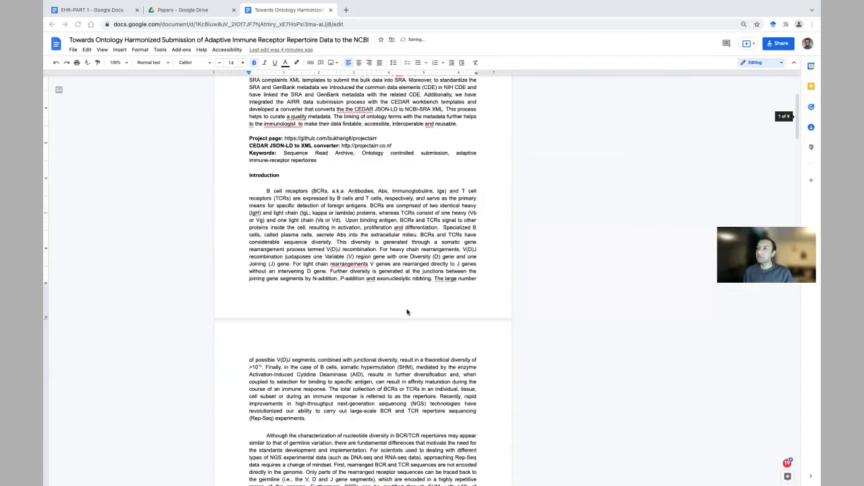
pyautogui.scroll(3, 407, 313)
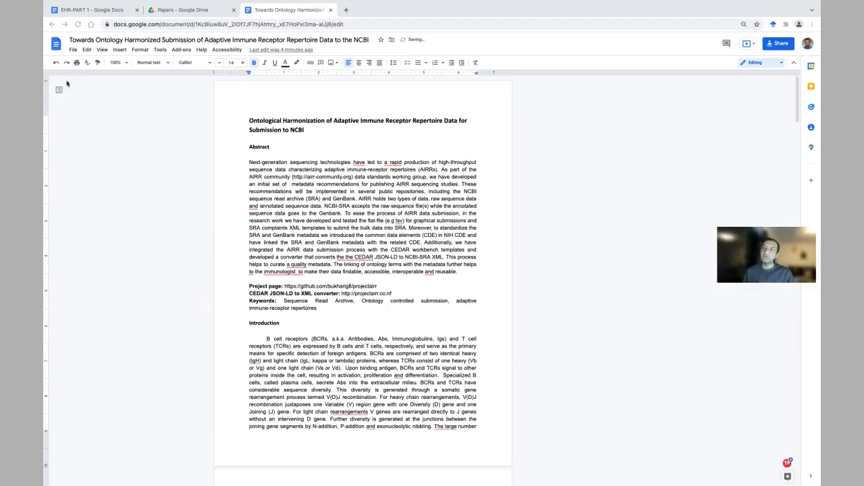
pyautogui.click(74, 52)
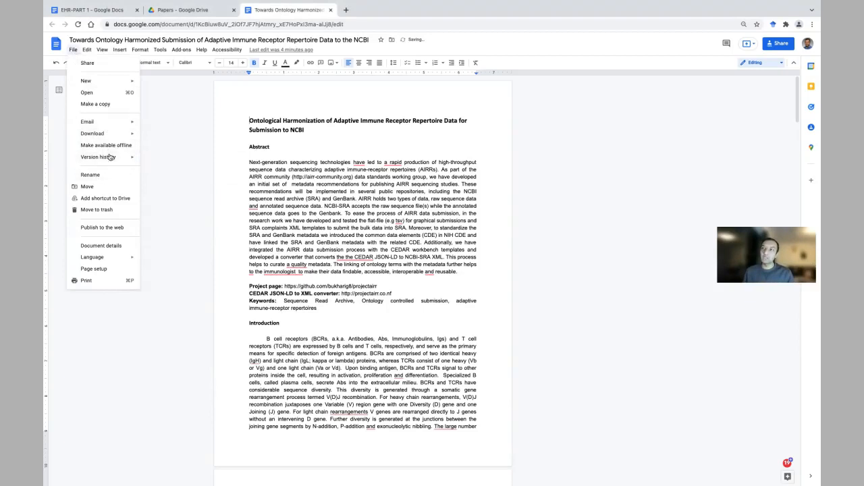
pyautogui.moveTo(109, 158)
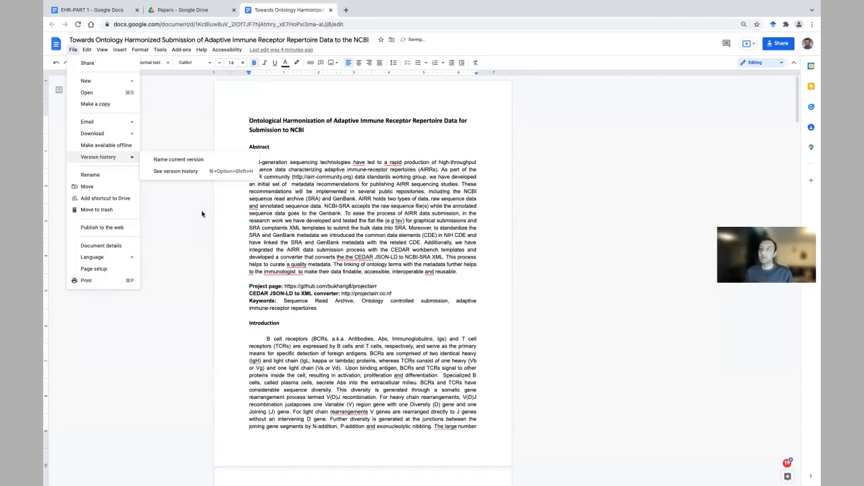
pyautogui.click(232, 205)
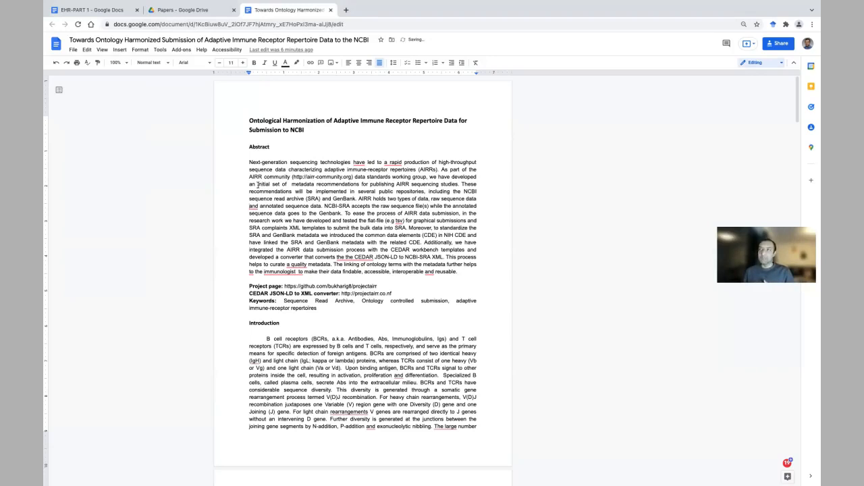
# Insert the manual citation [1] after "(Rep-Seq) experiments." at the end of the first Introduction paragraph.
pyautogui.scroll(-4, 279, 201)
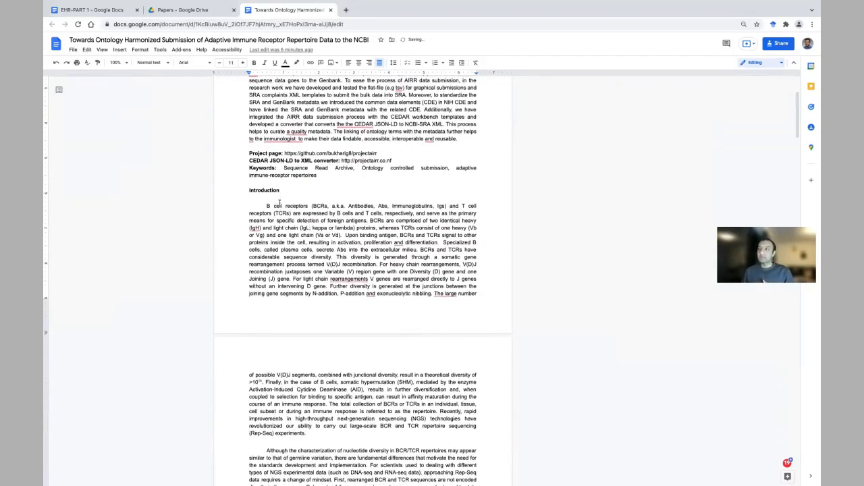
pyautogui.scroll(-2, 281, 214)
pyautogui.click(317, 380)
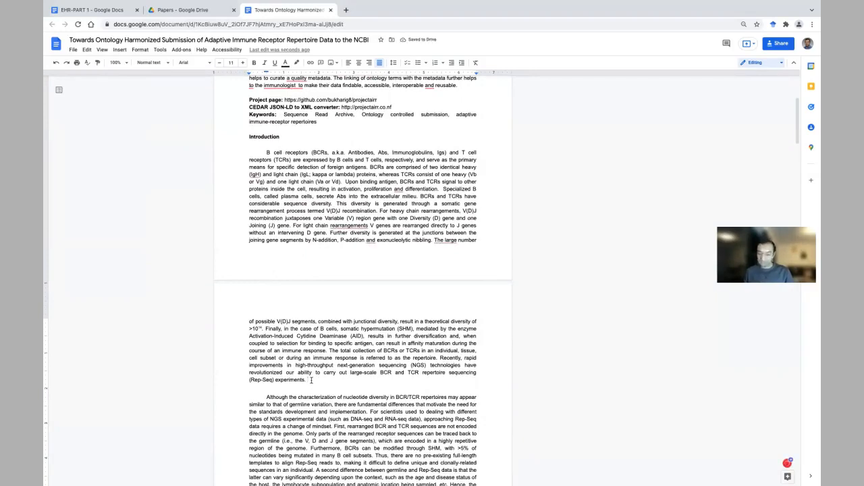
pyautogui.write('[')
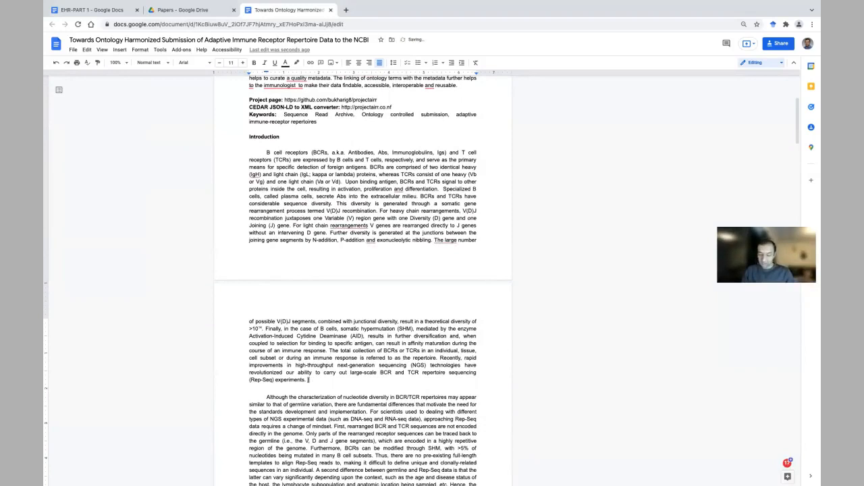
pyautogui.write(']')
pyautogui.press('Left')
pyautogui.write('1')
# Insert the manual citation [2] after "sequences in an individual" in the second Introduction paragraph, before the period.
pyautogui.scroll(-3, 335, 376)
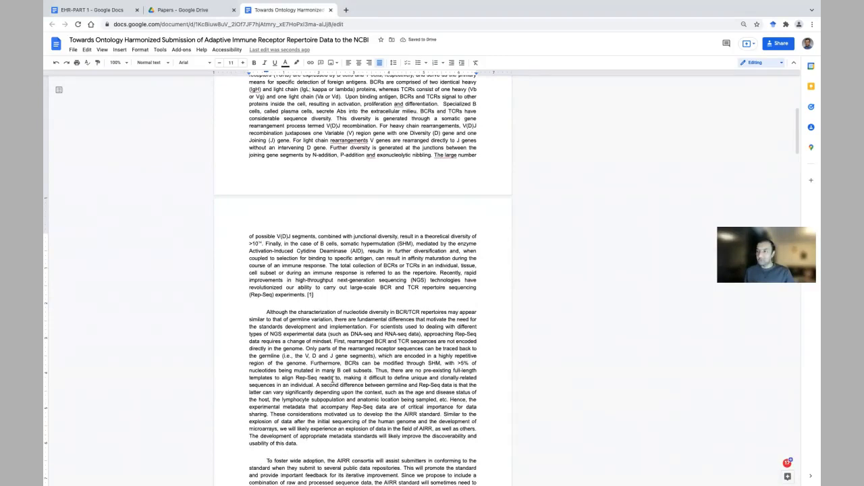
pyautogui.click(313, 385)
pyautogui.write('[]')
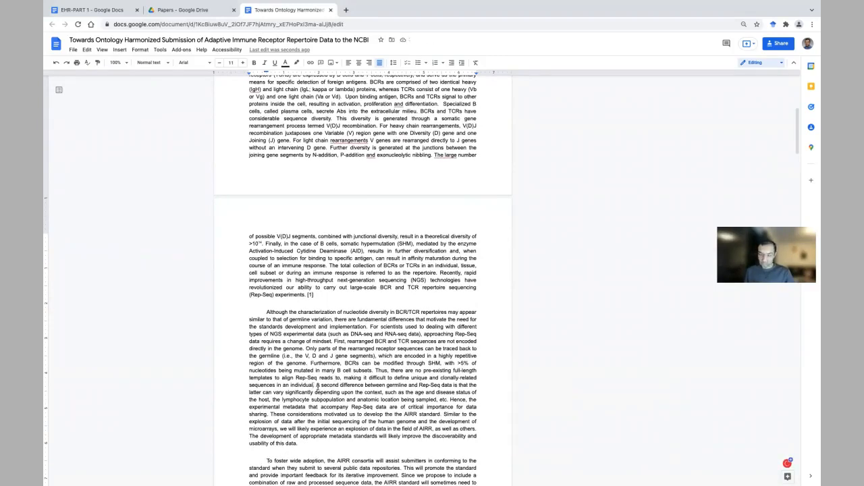
pyautogui.press('Left')
pyautogui.write('2')
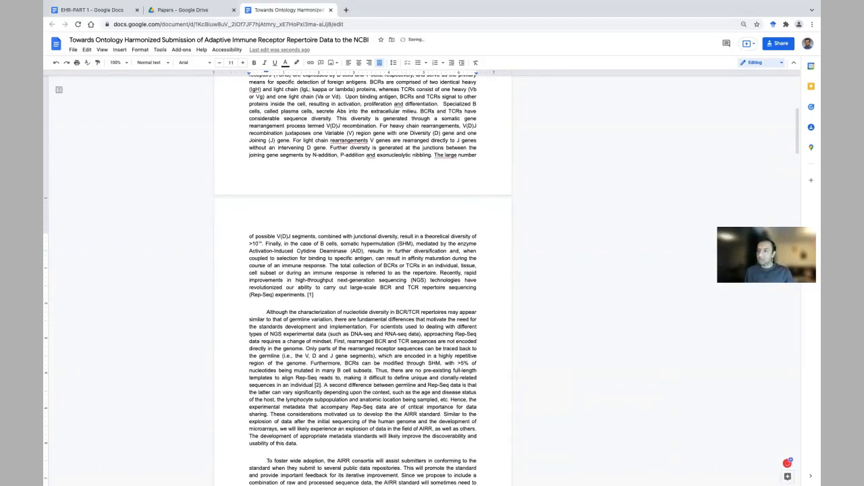
# Move the text from "of possible V(D)J segments" through citation [1] below the paragraph ending "usability of this data.".
pyautogui.moveTo(329, 296); pyautogui.dragTo(245, 234)
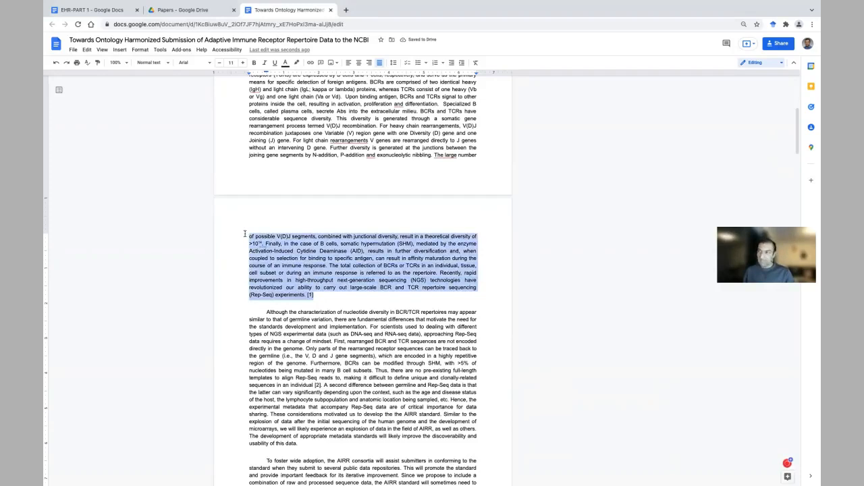
pyautogui.press('BackSpace')
pyautogui.click(268, 402)
pyautogui.write('of possible V(D)J segments, combined with junctional diversity, result in a theoretical diversity of >1014. Finally, in the case of B cells, somatic hypermutation (SHM), mediated by the enzyme Activation-Induced Cytidine Deaminase (AID), results in further diversification and, when coupled to selection for binding to specific antigen, can result in affinity maturation during the course of an immune response. The total collection of BCRs or TCRs in an individual, tissue, cell subset or during an immune response is referred to as the repertoire. Recently, rapid improvements in high-throughput next-generation sequencing (NGS) technologies have revolutionized our ability to carry out large-scale BCR and TCR repertoire sequencing (Rep-Seq) experiments. [1]')
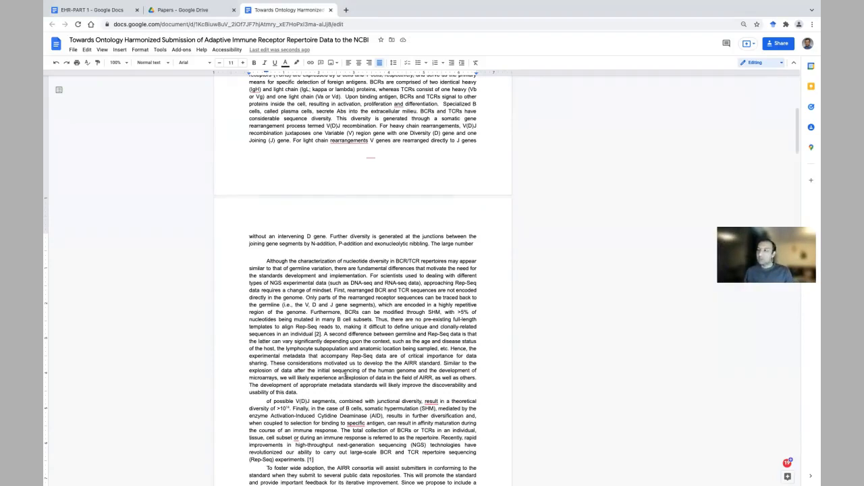
# Add the numbered placeholder entries "1-" and "2-" under the References heading at the end of the document.
pyautogui.scroll(-20, 346, 375)
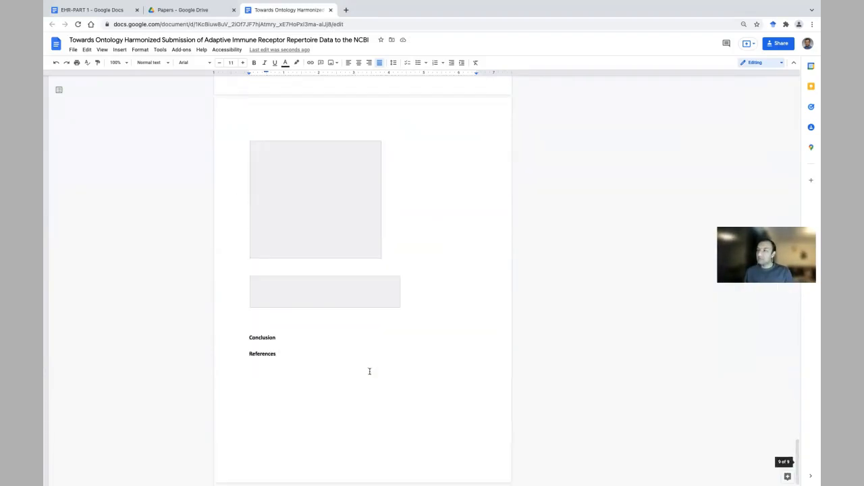
pyautogui.click(268, 374)
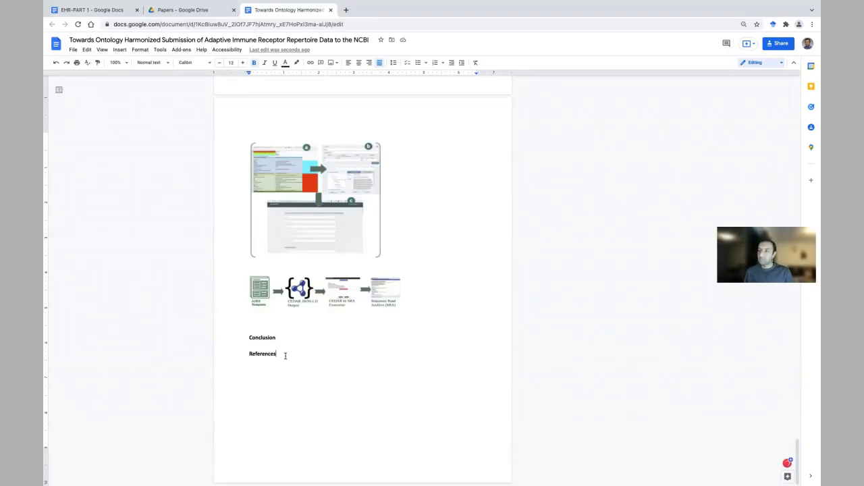
pyautogui.press('Return')
pyautogui.write('1-')
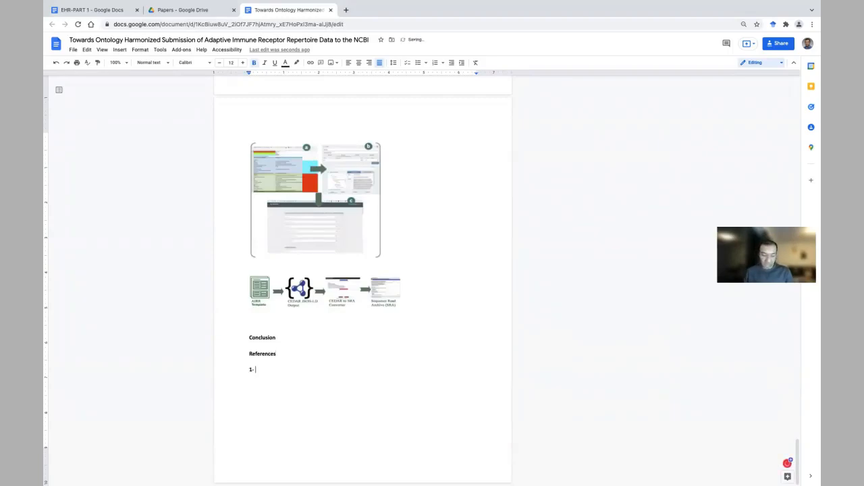
pyautogui.press('Return')
pyautogui.write('2-')
pyautogui.press('Return')
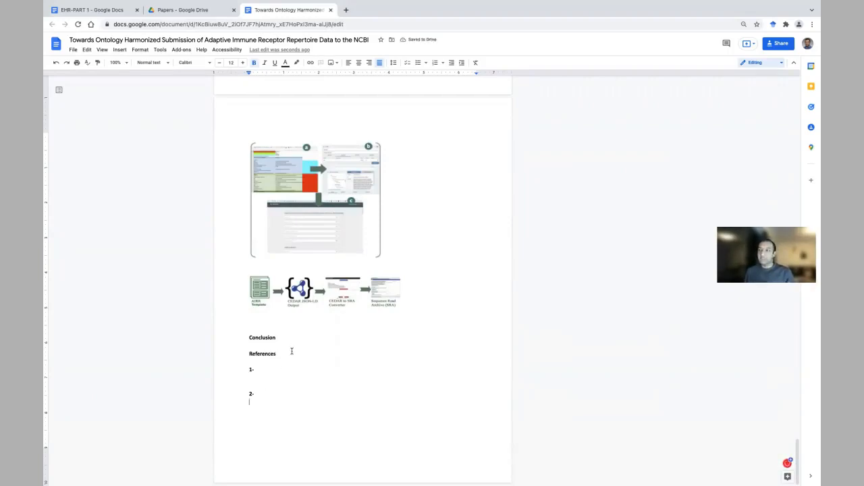
# Reorder the reference placeholders by removing "2-" from below and entering it above "1-".
pyautogui.moveTo(263, 391); pyautogui.dragTo(235, 392)
pyautogui.press('BackSpace')
pyautogui.click(243, 371)
pyautogui.press('Return')
pyautogui.write('2-')
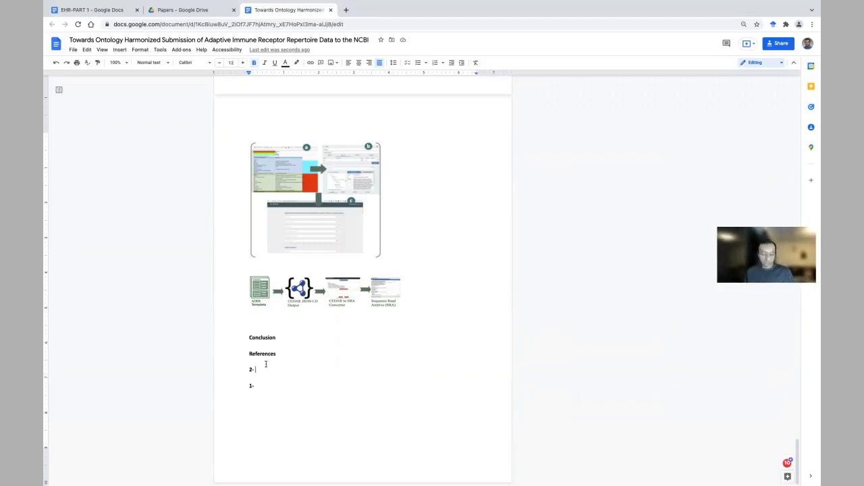
# Delete the "2-" placeholder above "1-" in the References section.
pyautogui.press('BackSpace')
pyautogui.press('BackSpace')
pyautogui.press('BackSpace')
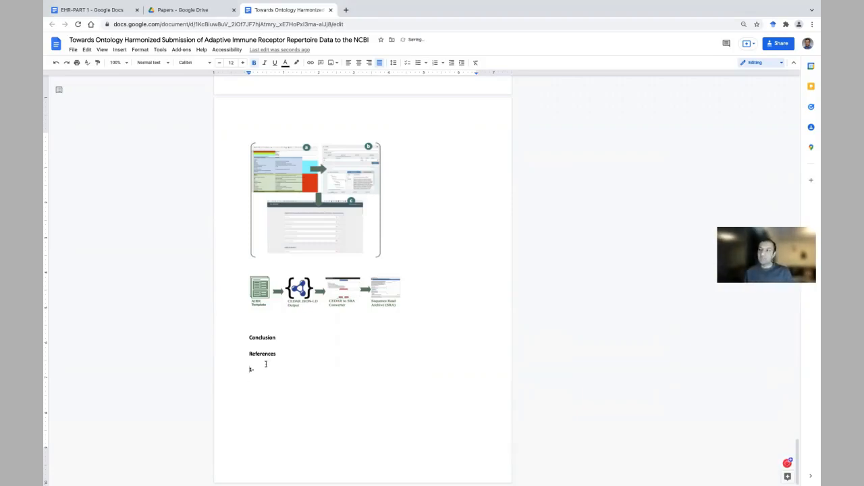
pyautogui.hotkey('ctrl', 'z')
pyautogui.press('BackSpace')
# Undo the move of the text beginning "of possible V(D)J segments" in the Introduction.
pyautogui.scroll(20, 265, 364)
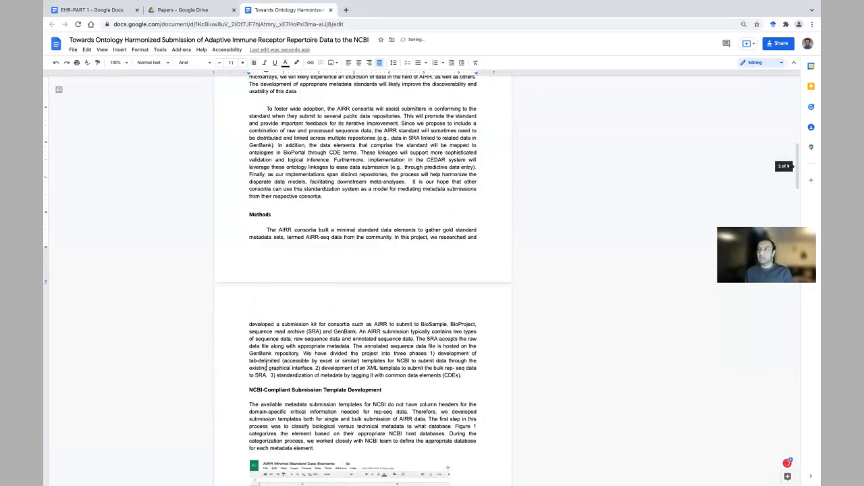
pyautogui.scroll(3, 313, 365)
pyautogui.scroll(2, 314, 365)
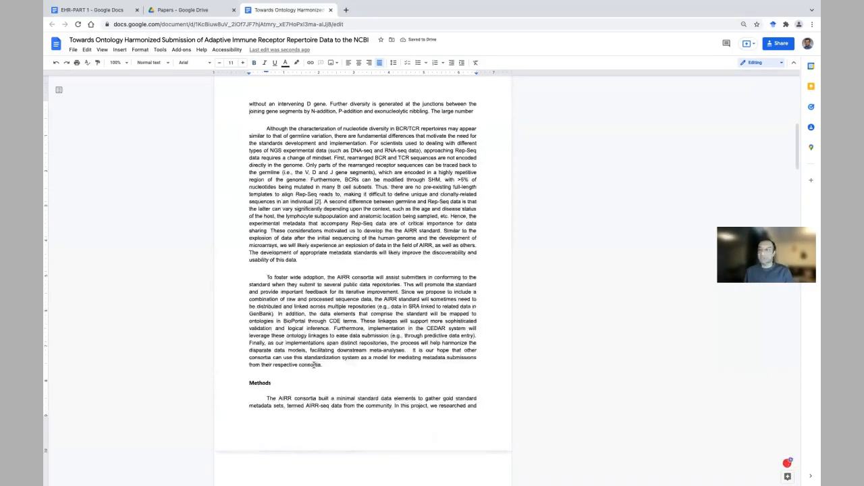
pyautogui.hotkey('ctrl', 'z')
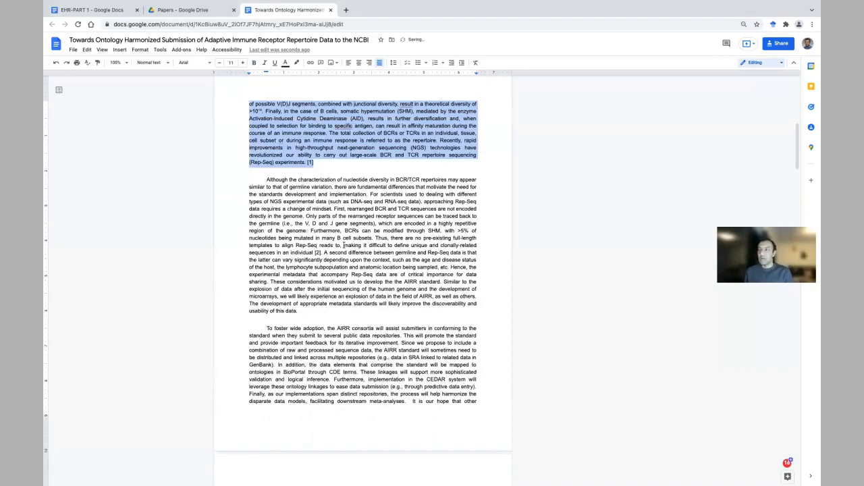
# Delete the manual citation [1] after "(Rep-Seq) experiments.".
pyautogui.click(316, 161)
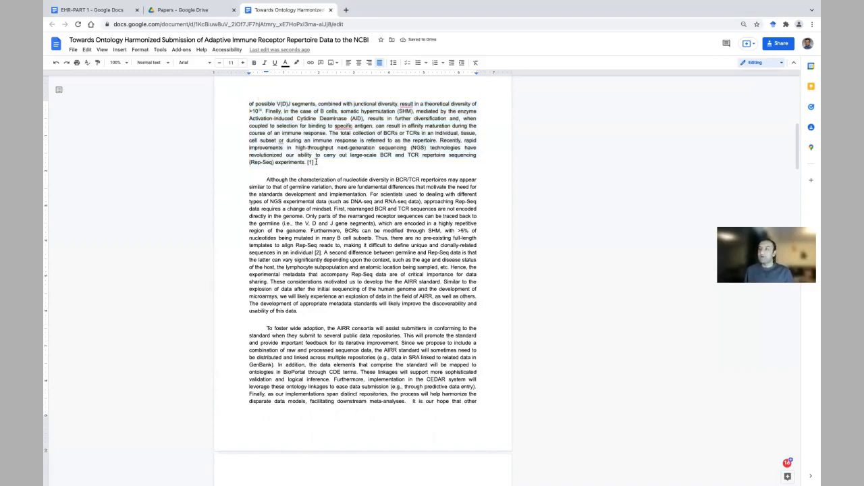
pyautogui.press('BackSpace')
pyautogui.press('BackSpace')
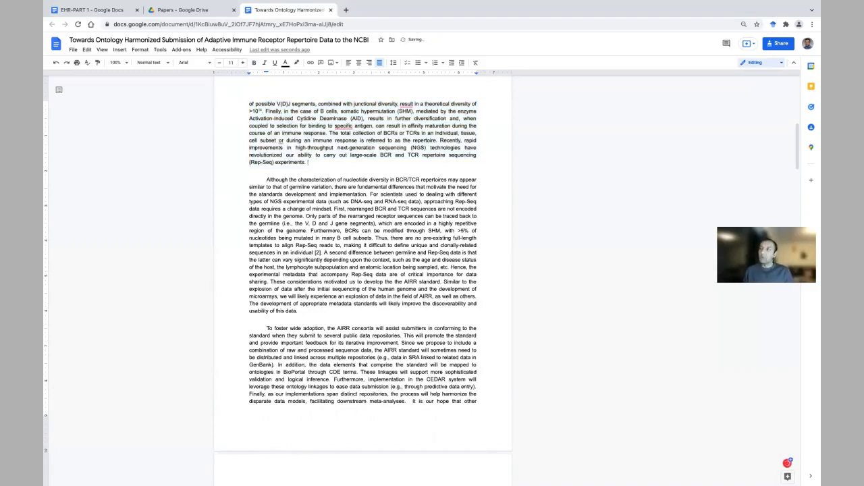
# Search the Google Workspace Marketplace for the Paperpile add-on, check its listing, and close the marketplace.
pyautogui.scroll(1, 308, 186)
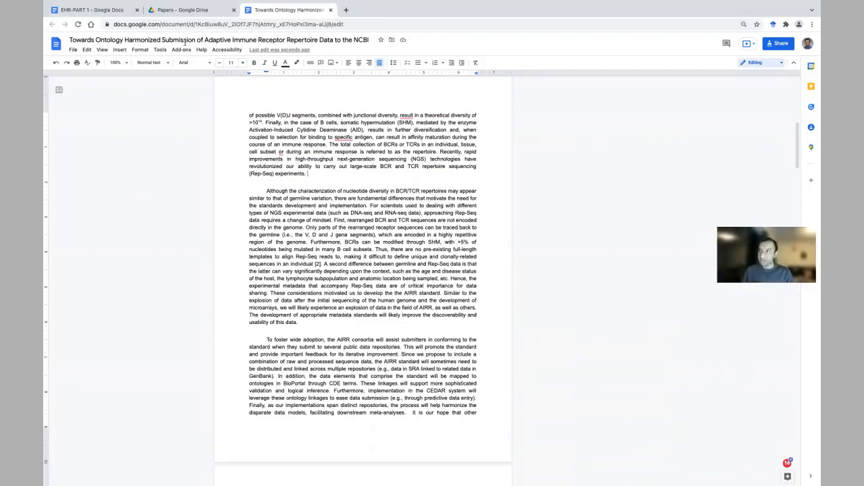
pyautogui.scroll(1, 247, 150)
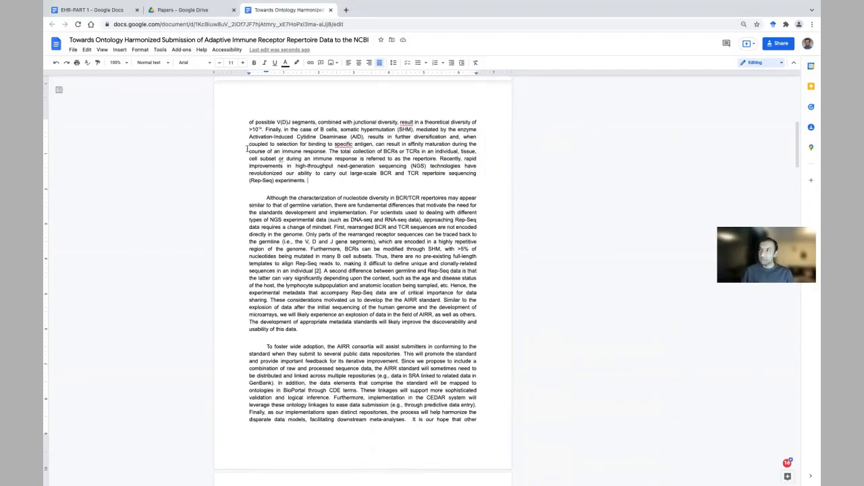
pyautogui.click(181, 50)
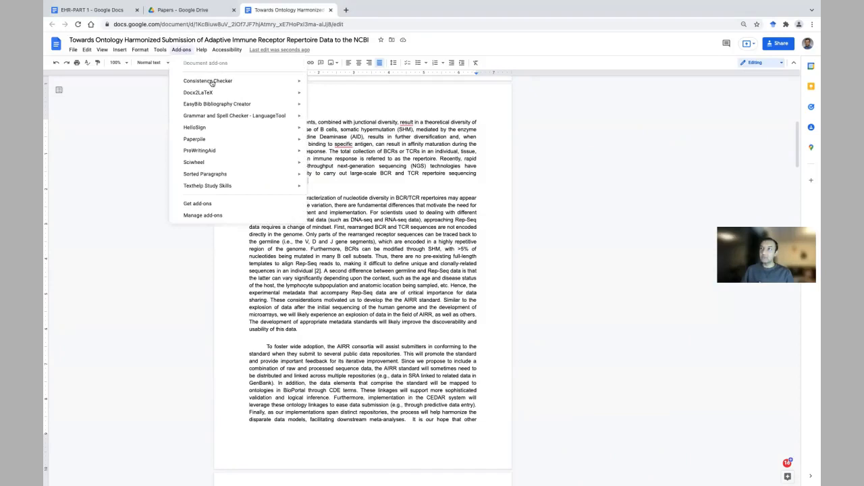
pyautogui.click(197, 204)
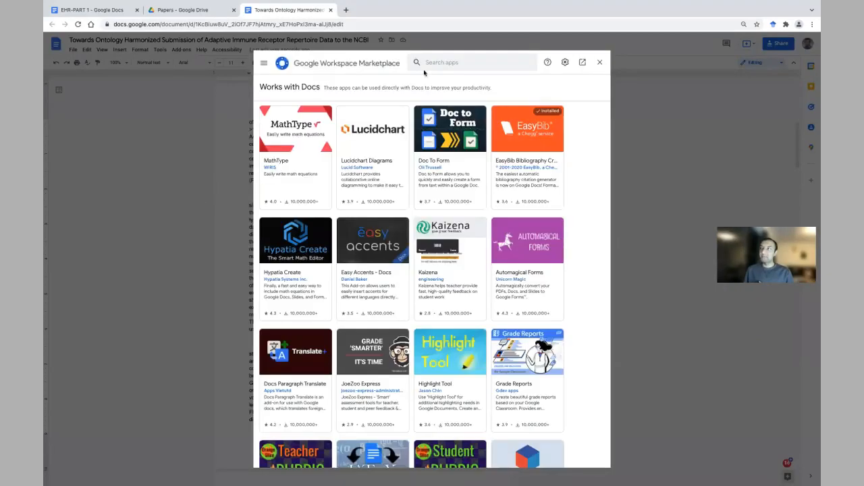
pyautogui.click(478, 62)
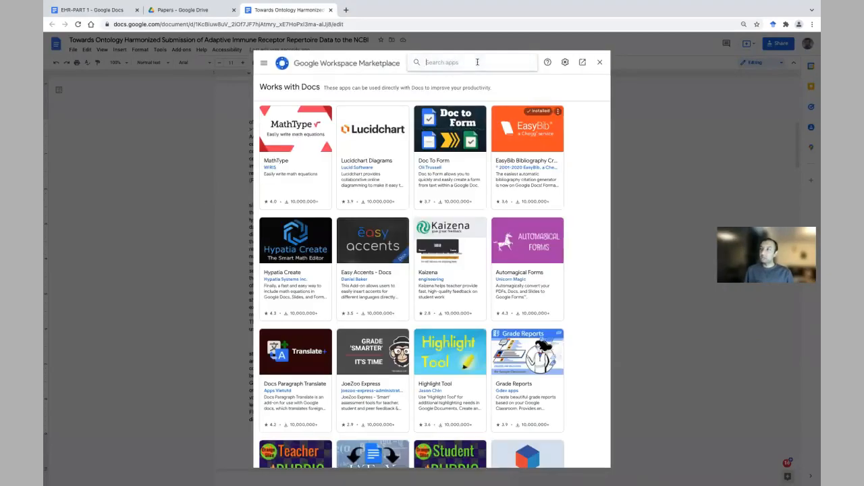
pyautogui.write('paperpile')
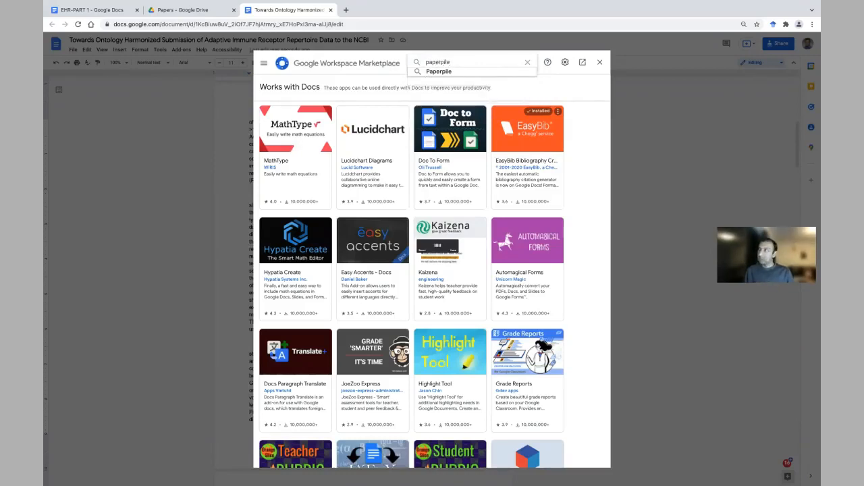
pyautogui.click(461, 71)
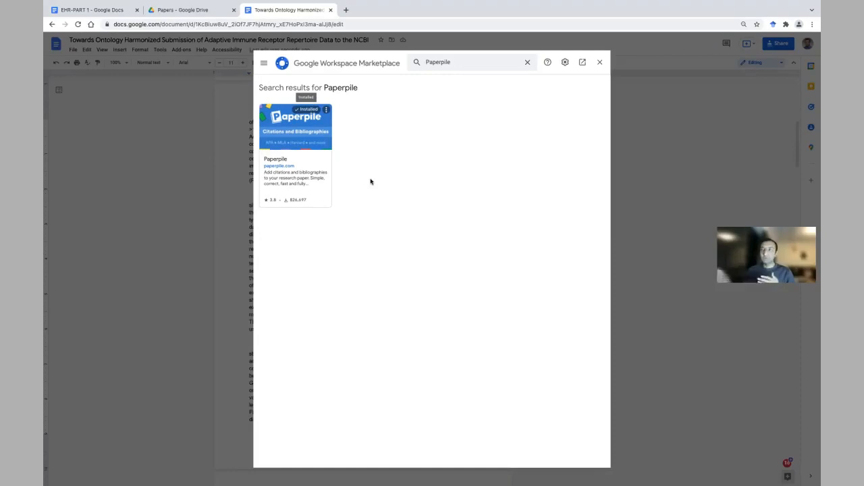
pyautogui.click(600, 62)
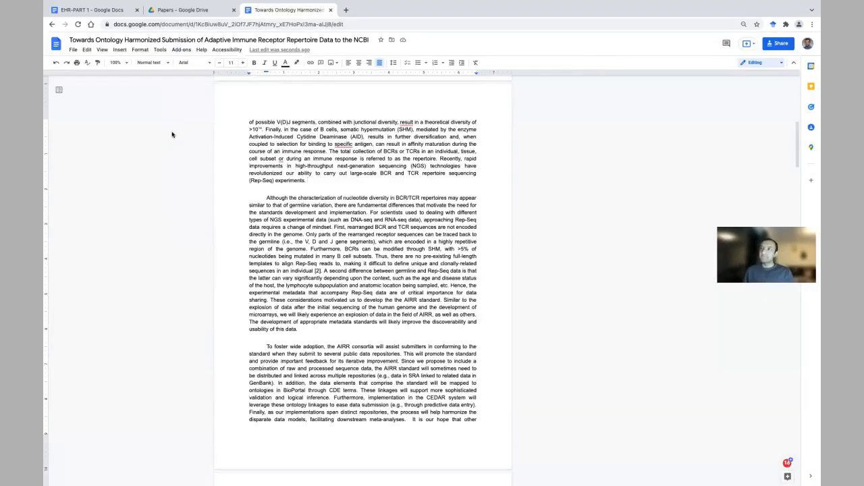
# Reload the document and check the Paperpile options among the installed add-ons.
pyautogui.click(77, 24)
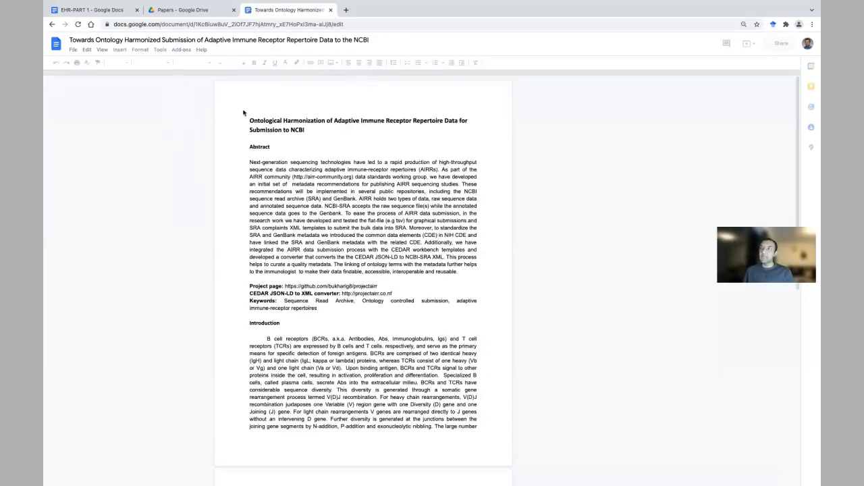
pyautogui.click(178, 51)
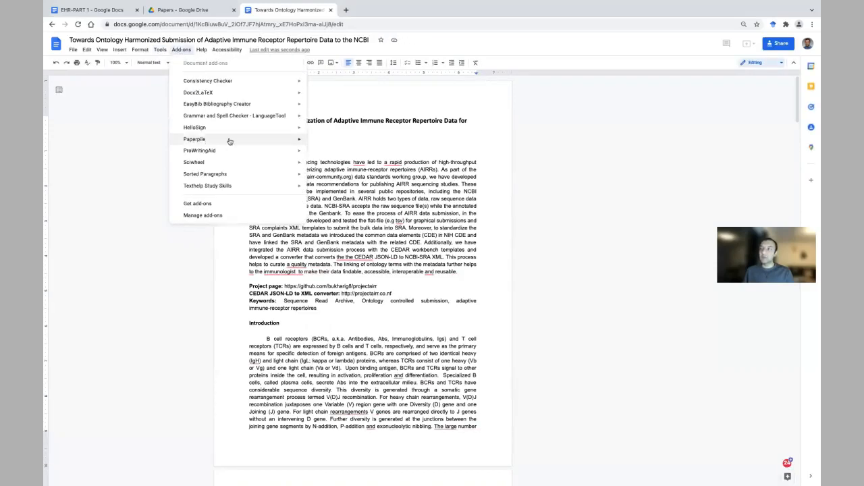
pyautogui.moveTo(198, 139)
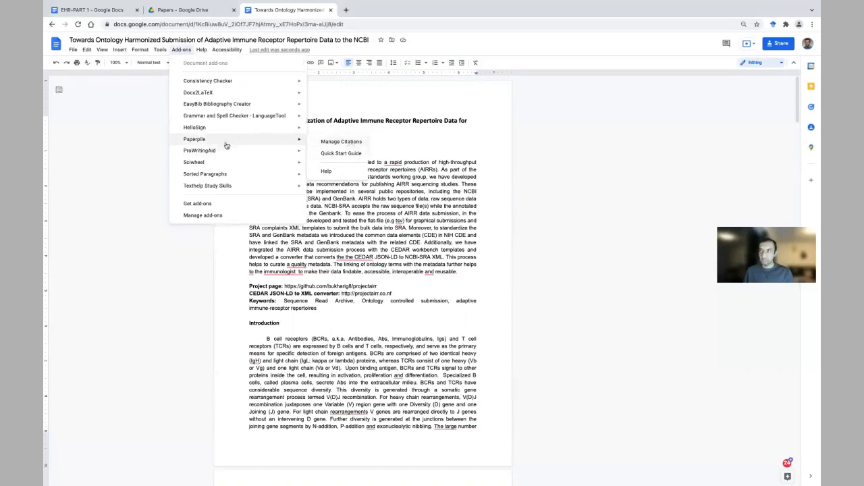
pyautogui.click(424, 140)
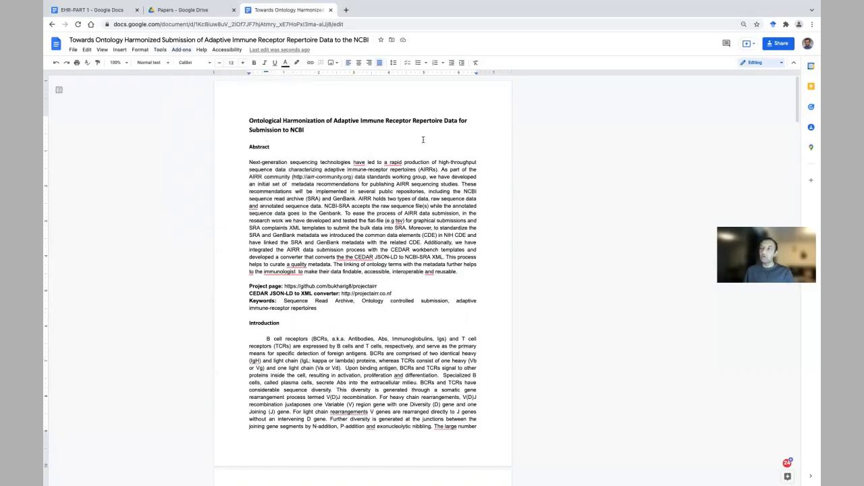
# Place the cursor after "(Rep-Seq) experiments" in the Introduction and open Paperpile's Manage Citations.
pyautogui.scroll(-3, 408, 145)
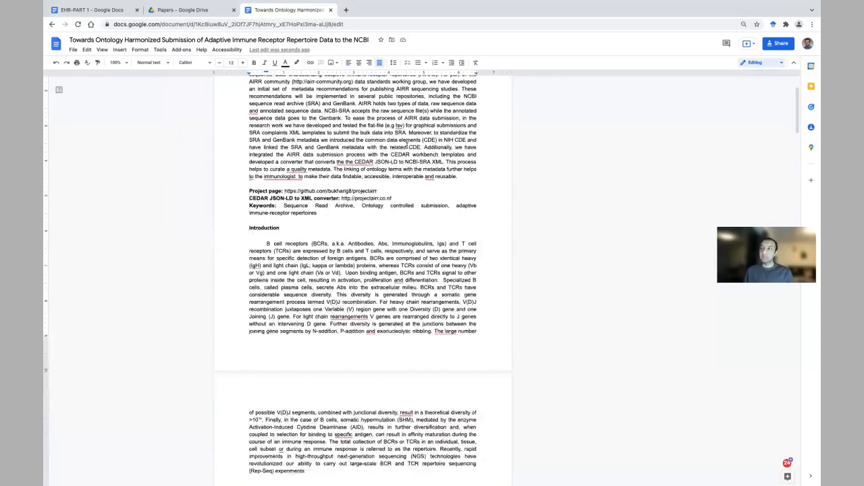
pyautogui.scroll(-4, 408, 144)
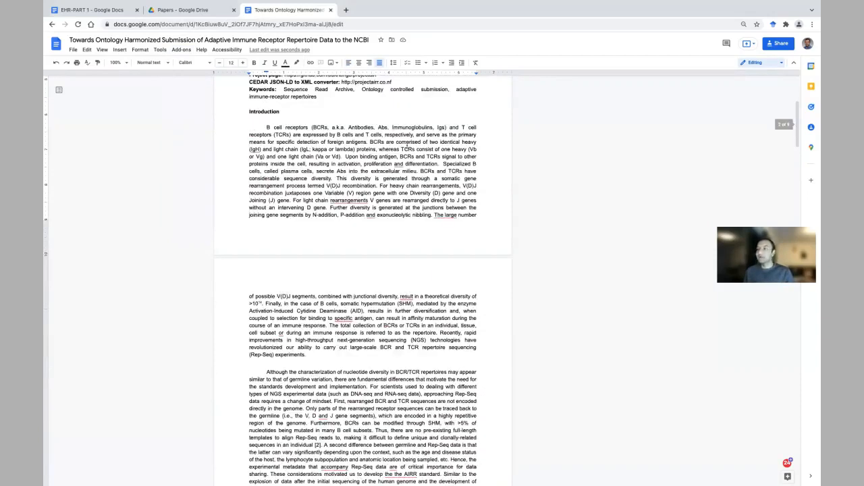
pyautogui.scroll(-2, 405, 147)
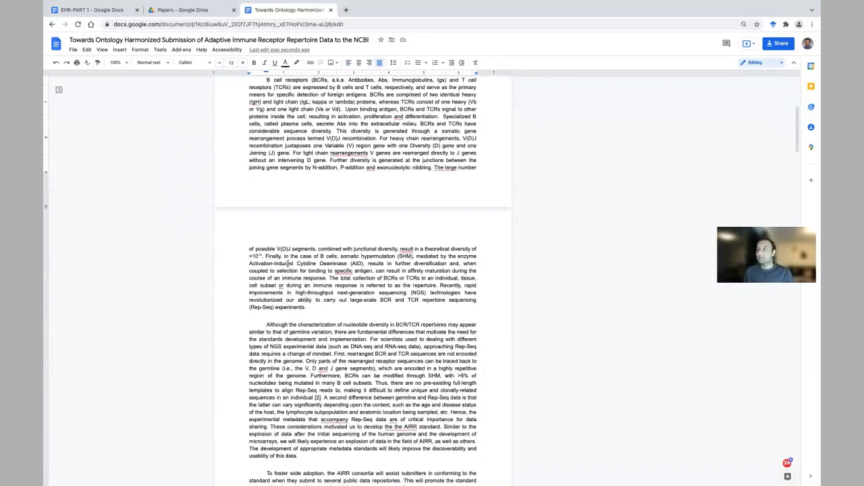
pyautogui.moveTo(275, 81); pyautogui.dragTo(337, 88)
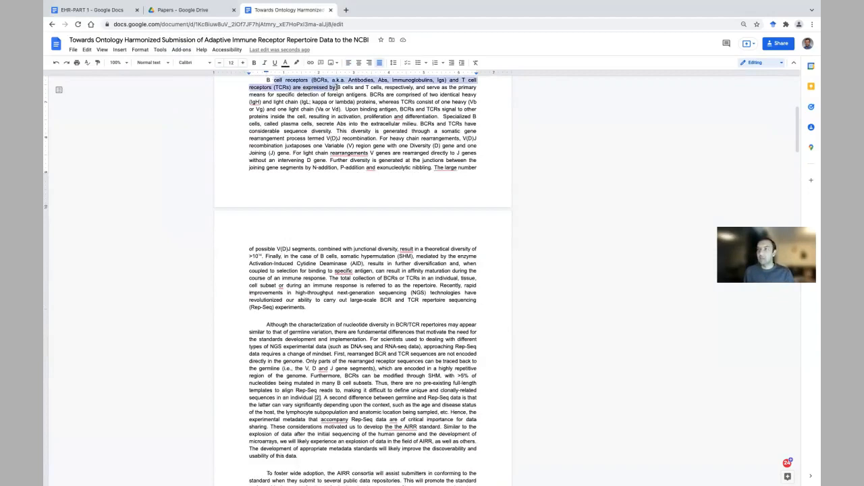
pyautogui.click(304, 308)
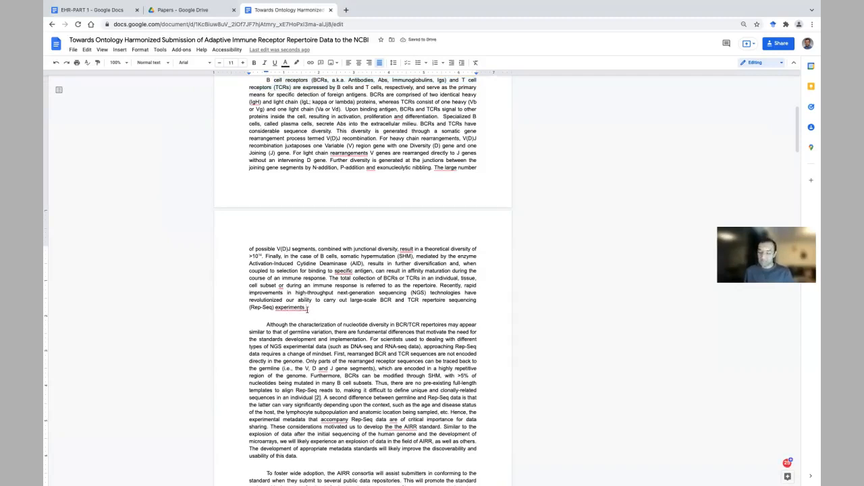
pyautogui.click(181, 50)
pyautogui.moveTo(204, 141)
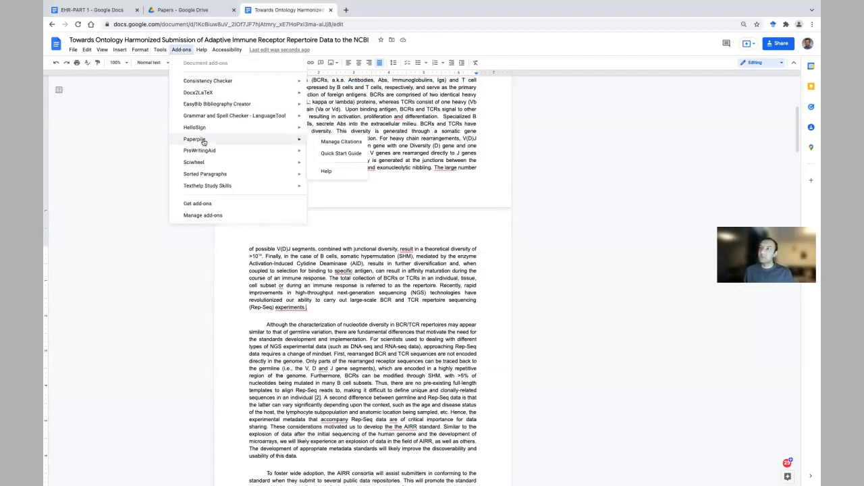
pyautogui.click(339, 142)
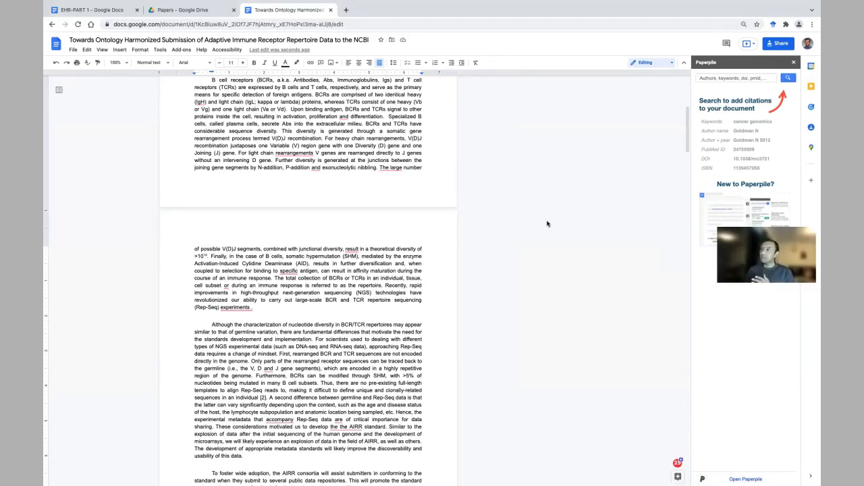
# Search the Paperpile library for "b cell" and look through the matching papers.
pyautogui.click(720, 78)
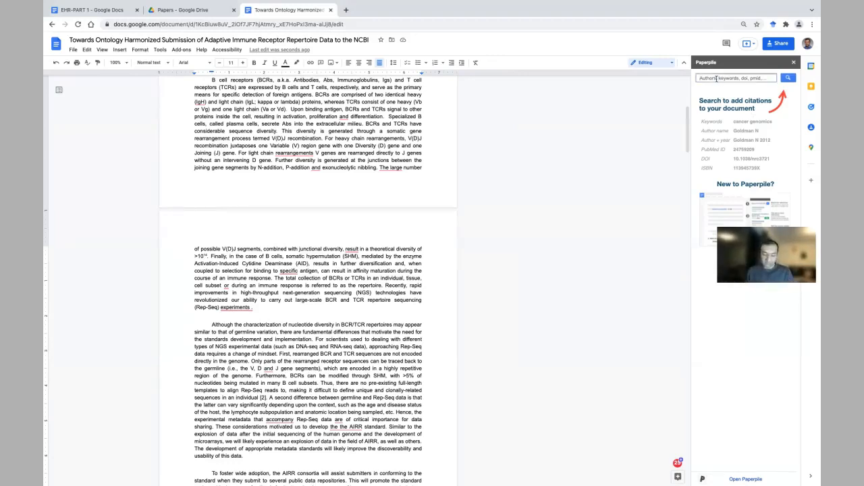
pyautogui.write('b cell')
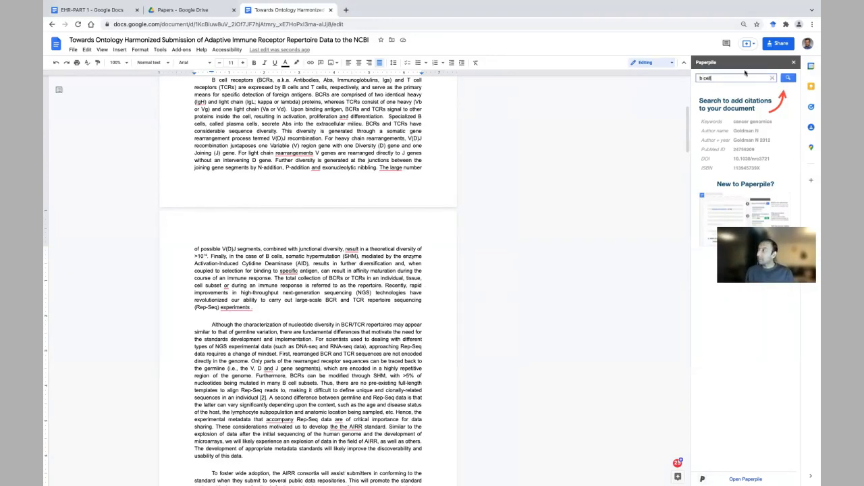
pyautogui.click(789, 78)
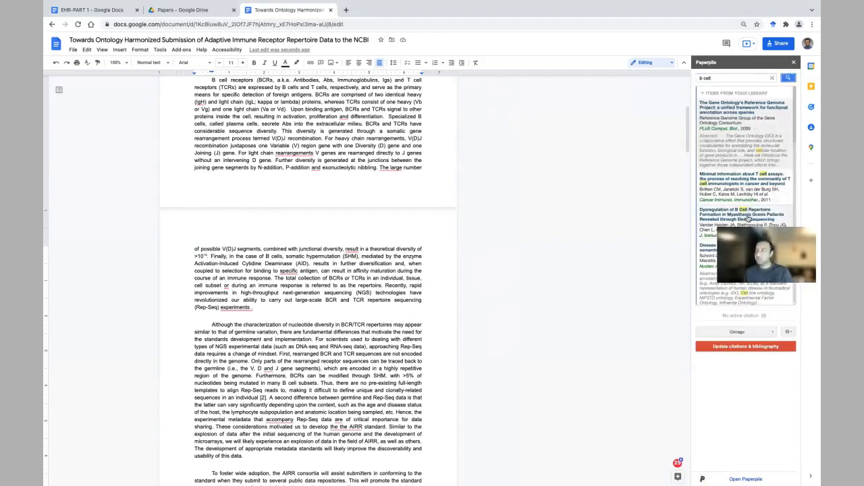
pyautogui.scroll(-3, 751, 176)
pyautogui.scroll(3, 751, 176)
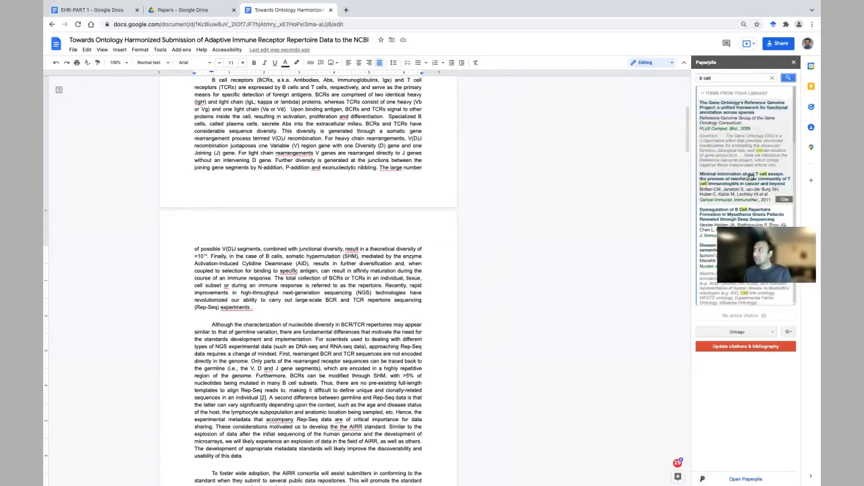
pyautogui.click(716, 79)
pyautogui.hotkey('ctrl', 'a')
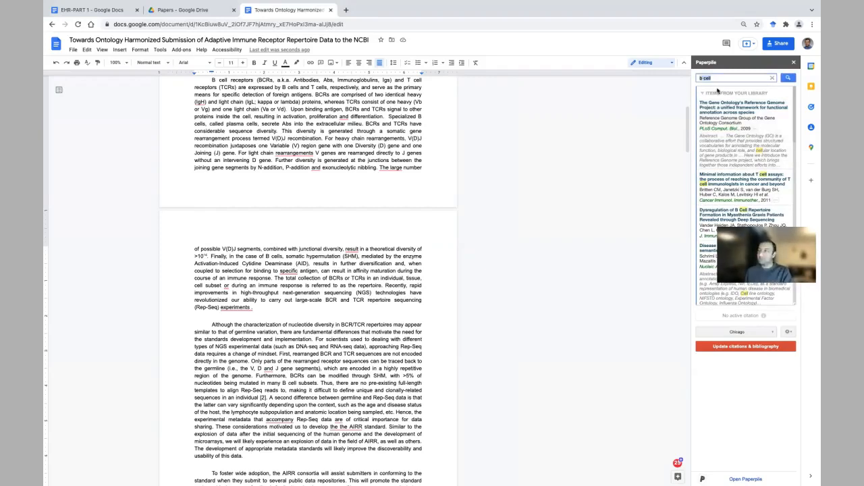
# Cite "Sequencing the functional antibody repertoire--diagnostic and therapeutic discovery" after "(Rep-Seq) experiments" in the Introduction.
pyautogui.scroll(-10, 747, 189)
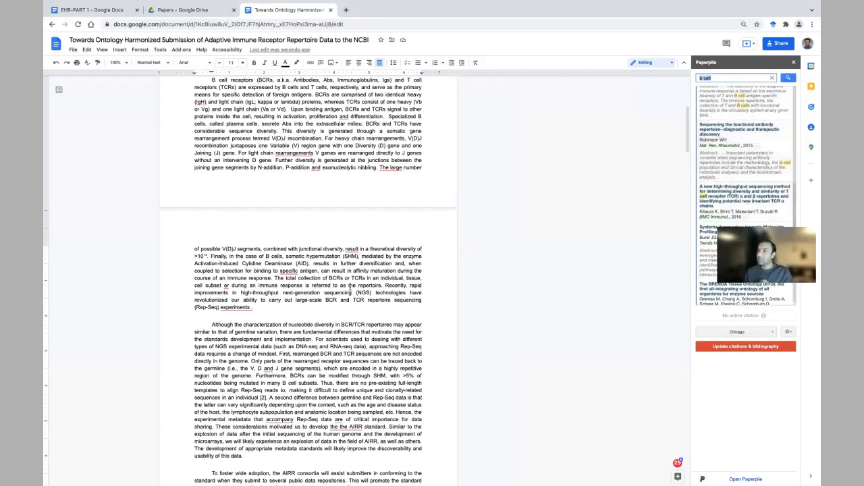
pyautogui.click(252, 307)
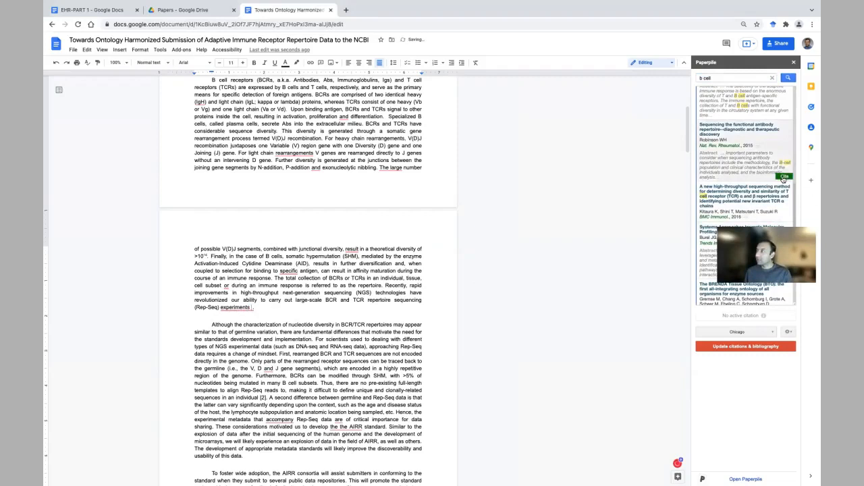
pyautogui.click(783, 177)
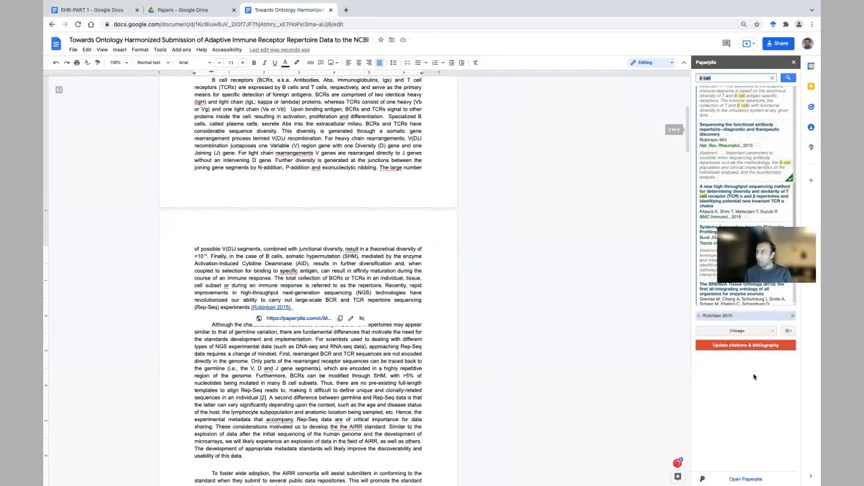
# Set the Paperpile citation style to Nature and look at the References section.
pyautogui.click(767, 332)
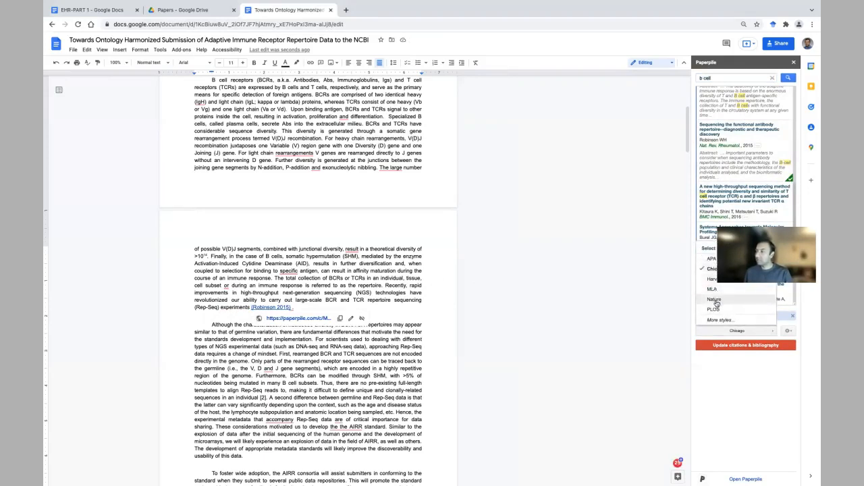
pyautogui.click(715, 300)
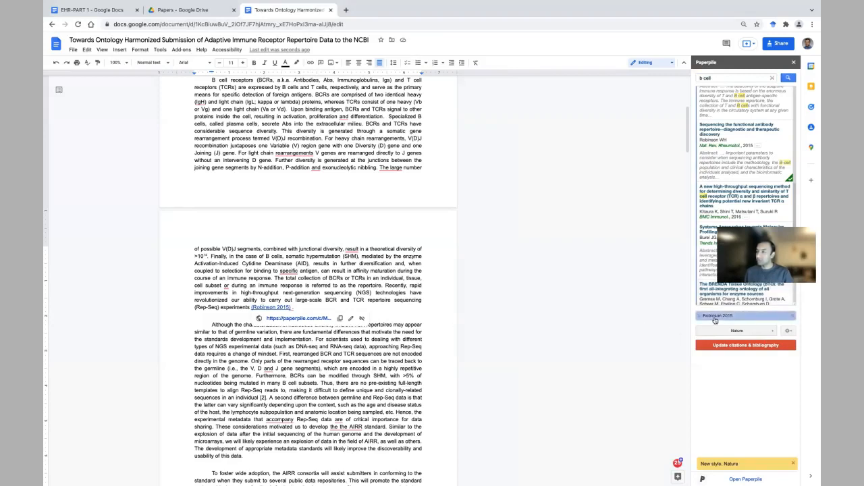
pyautogui.click(400, 317)
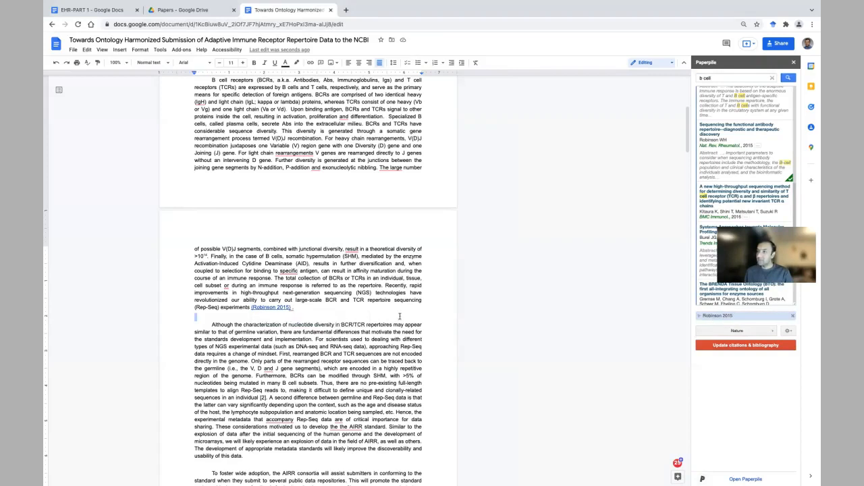
pyautogui.scroll(-5, 396, 321)
pyautogui.scroll(-20, 396, 321)
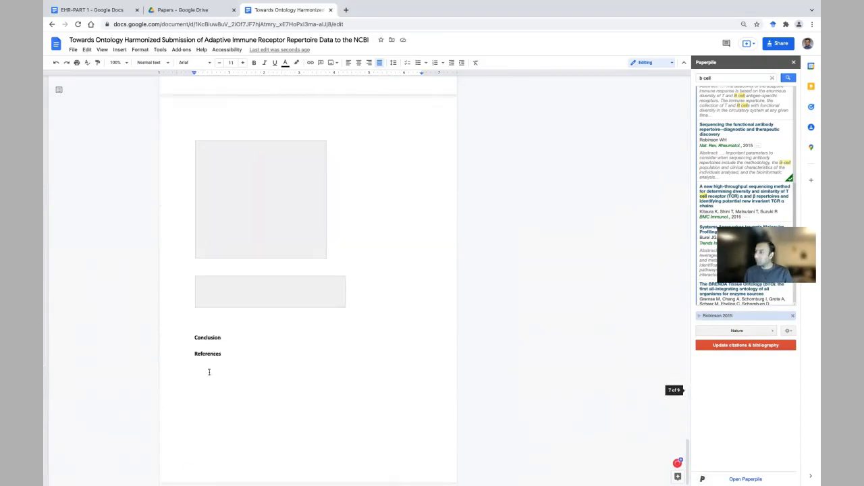
# Search Paperpile for "bcr" and cite the CAIRR pipeline paper after "usability of this data" in the Introduction.
pyautogui.scroll(12, 270, 377)
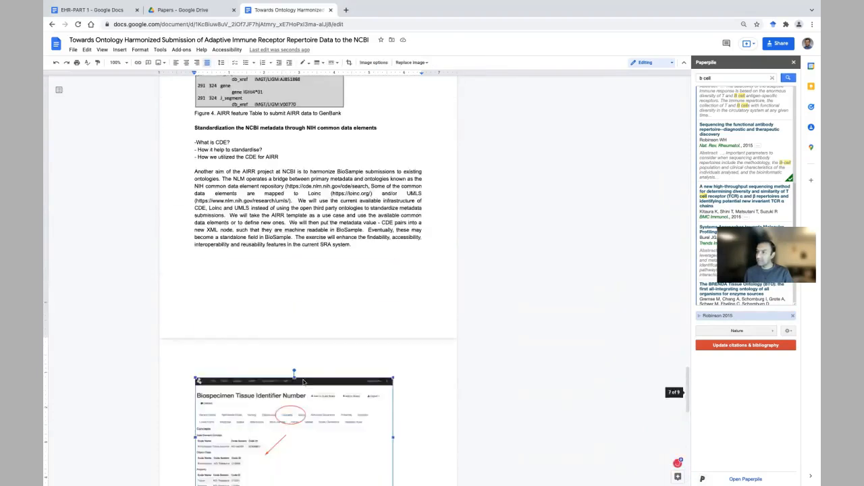
pyautogui.scroll(15, 303, 383)
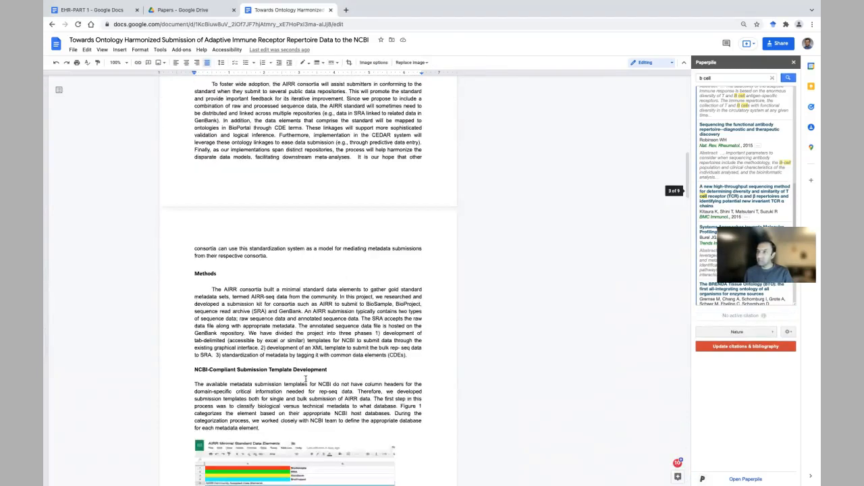
pyautogui.scroll(4, 310, 373)
pyautogui.scroll(5, 334, 286)
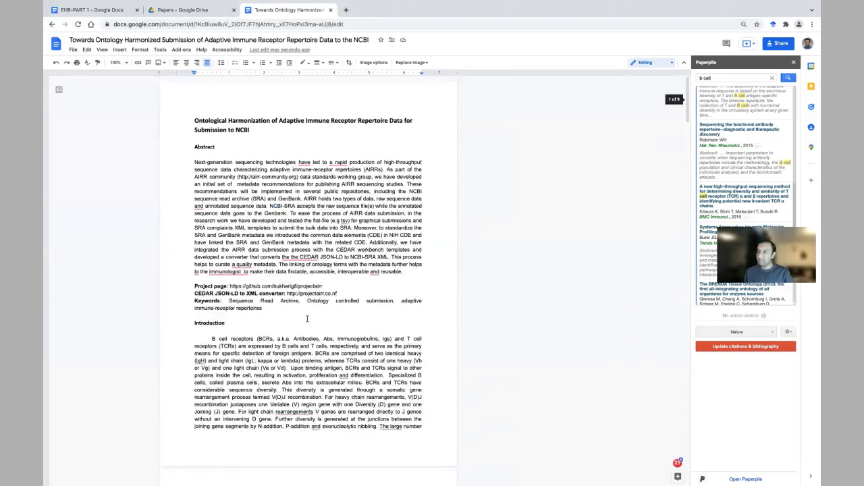
pyautogui.scroll(-5, 300, 323)
pyautogui.click(242, 339)
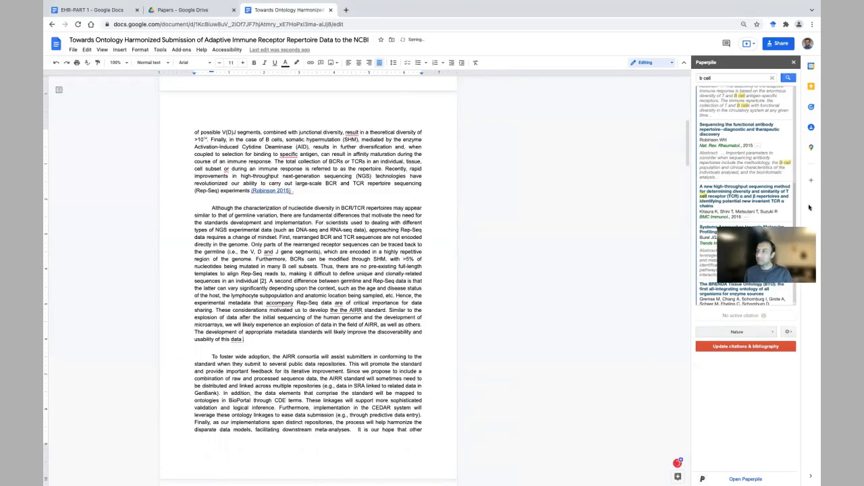
pyautogui.tripleClick(732, 79)
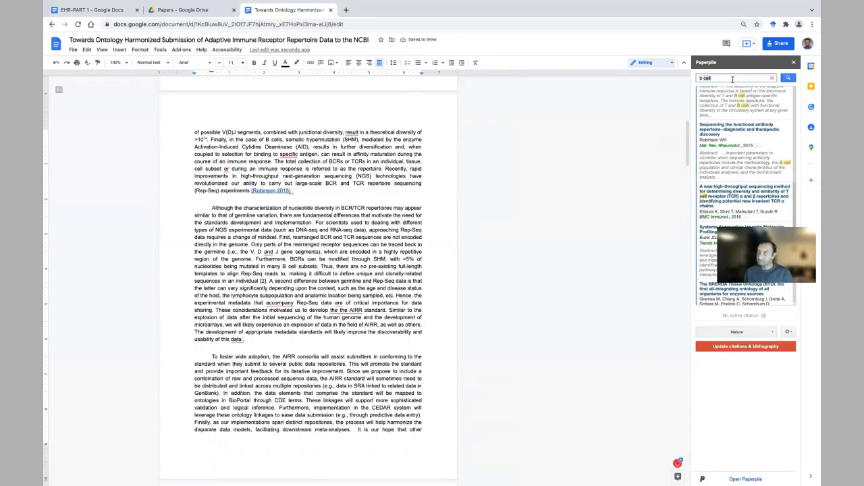
pyautogui.write('bcr')
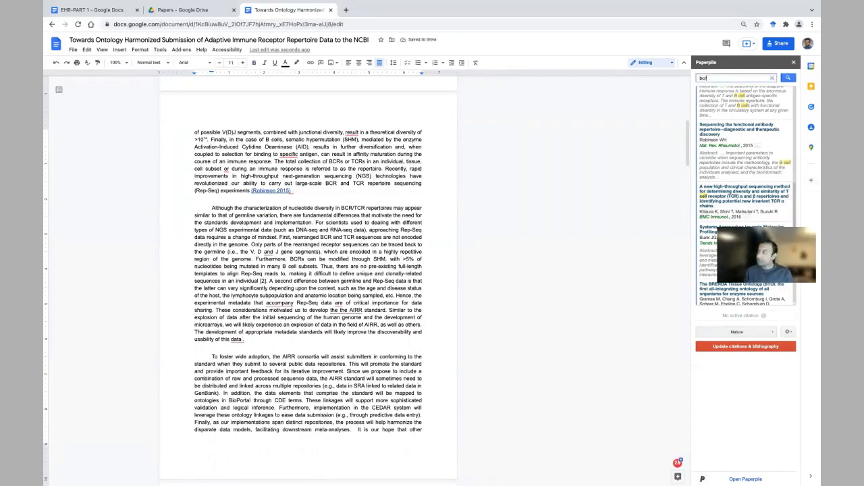
pyautogui.moveTo(739, 115)
pyautogui.write('r')
pyautogui.click(787, 78)
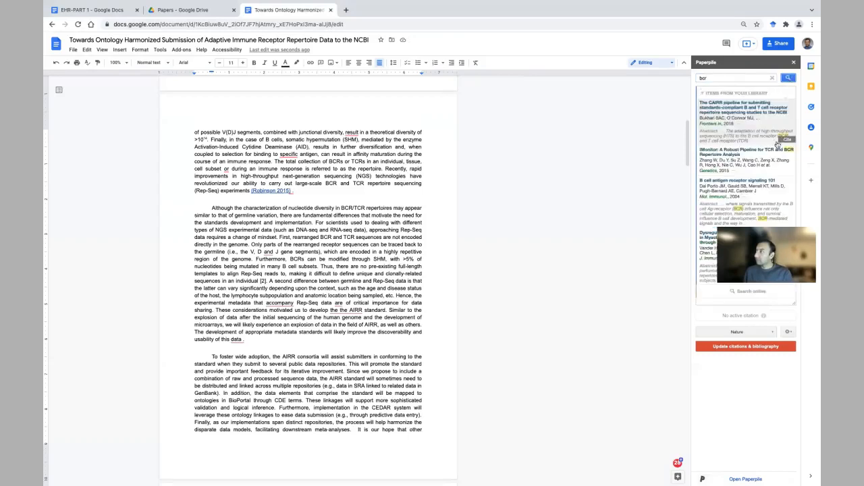
pyautogui.click(788, 139)
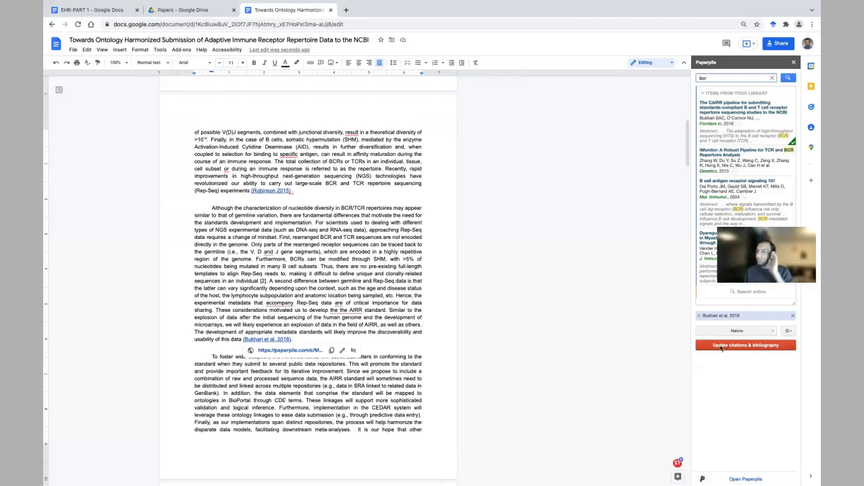
# Examine the References section at the document's end, then return to the inserted citations in the Introduction.
pyautogui.scroll(-3, 374, 318)
pyautogui.scroll(-15, 374, 318)
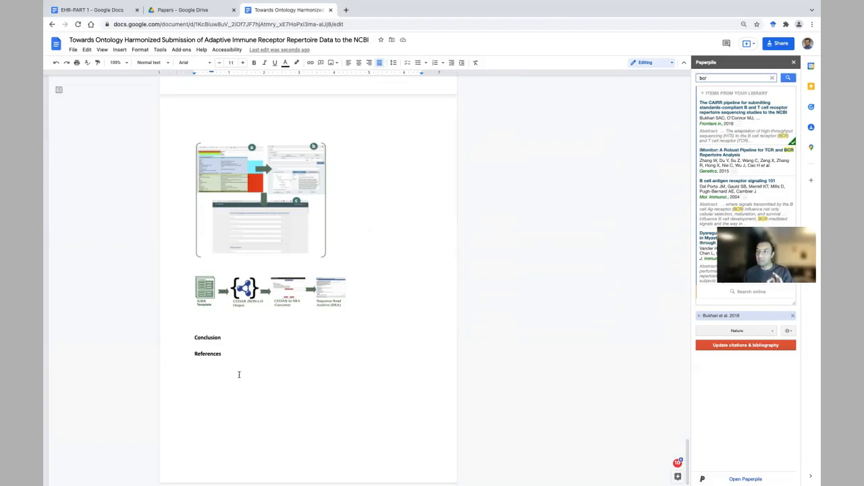
pyautogui.scroll(6, 238, 374)
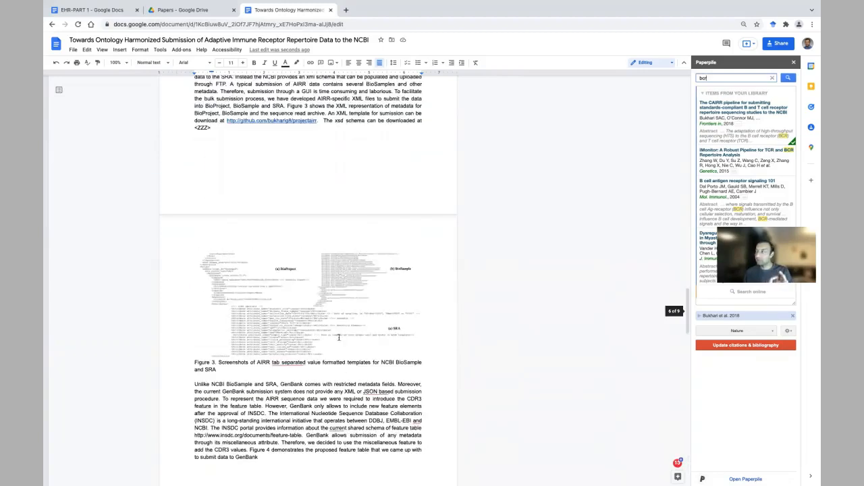
pyautogui.scroll(20, 339, 338)
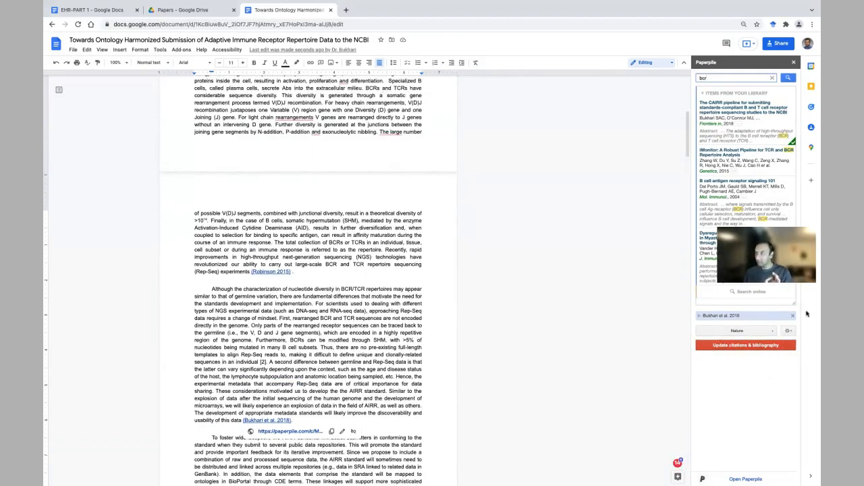
pyautogui.scroll(1, 379, 289)
pyautogui.scroll(2, 379, 289)
pyautogui.scroll(1, 258, 389)
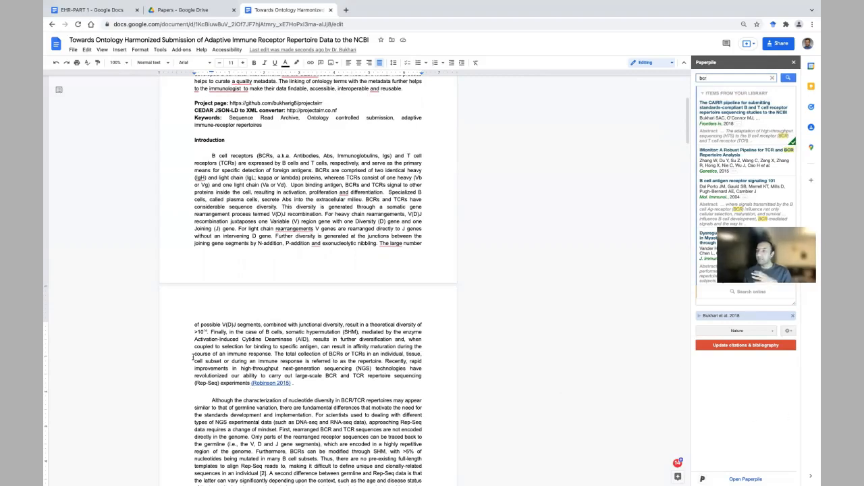
# Update the citations and bibliography in the Nature style, and check the Introduction citations and the References section.
pyautogui.scroll(-2, 231, 363)
pyautogui.scroll(-3, 297, 350)
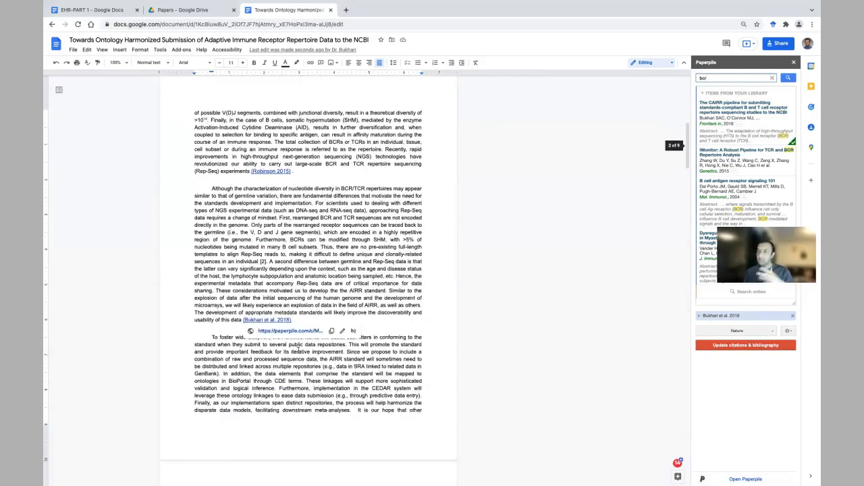
pyautogui.click(738, 346)
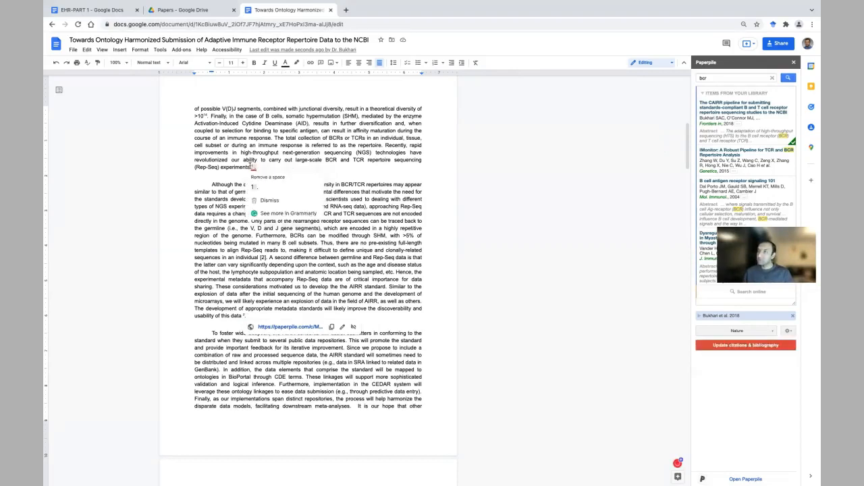
pyautogui.click(376, 177)
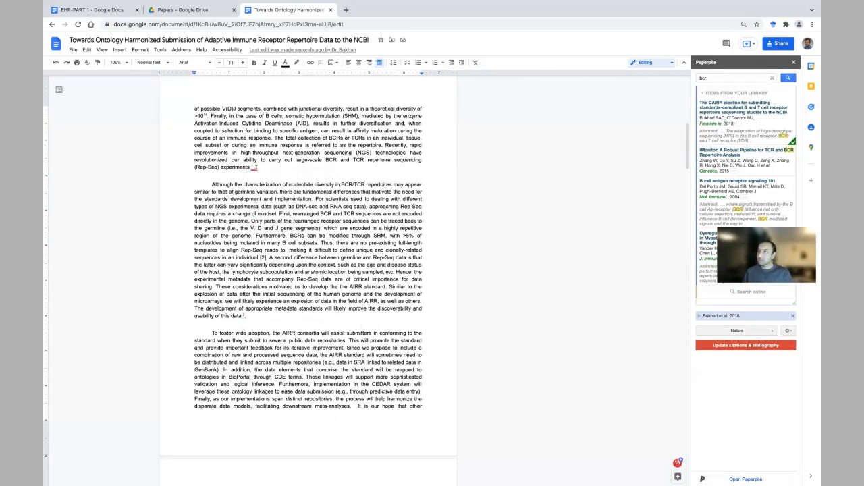
pyautogui.click(246, 316)
pyautogui.scroll(-20, 318, 309)
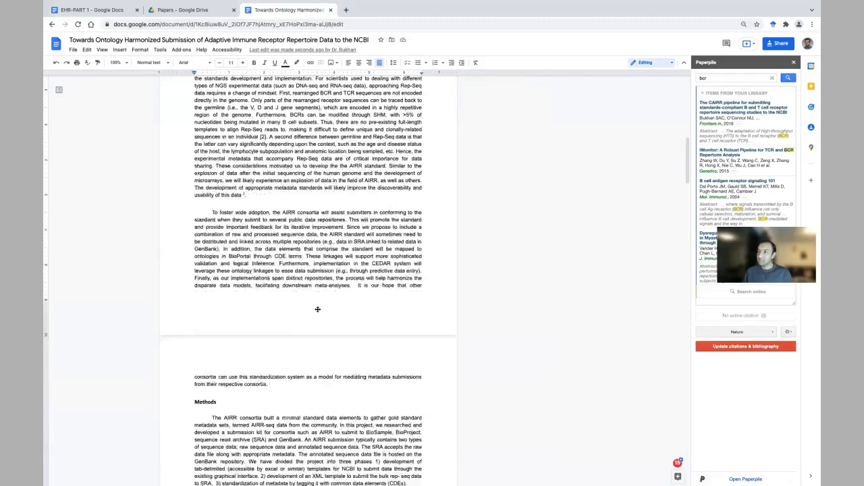
pyautogui.scroll(-10, 317, 309)
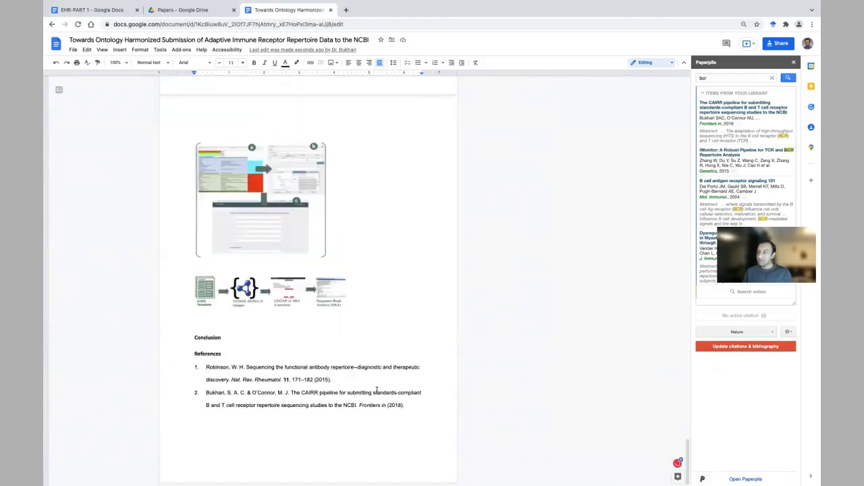
# Search Paperpile's additional citation styles for "iee" and set the document's citation style to IEEE.
pyautogui.click(742, 332)
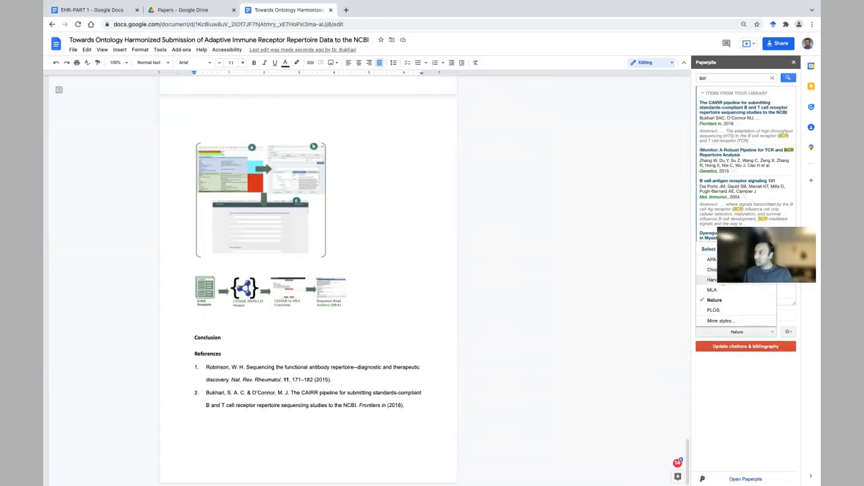
pyautogui.click(720, 321)
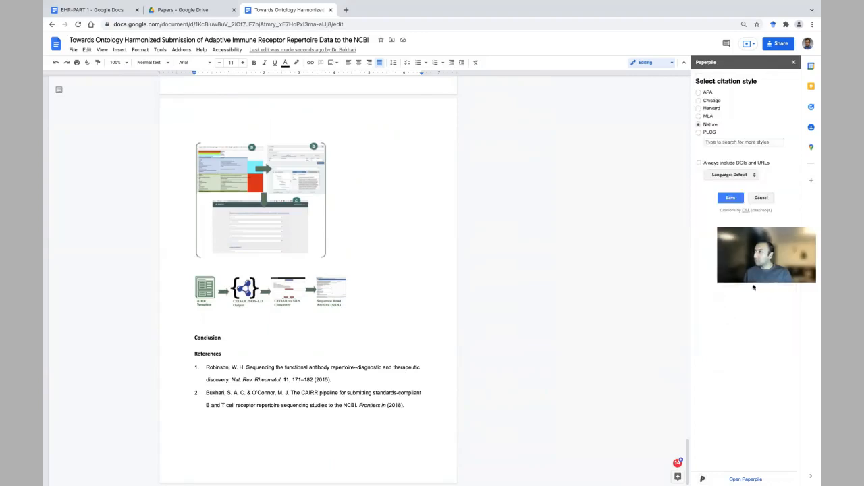
pyautogui.click(733, 141)
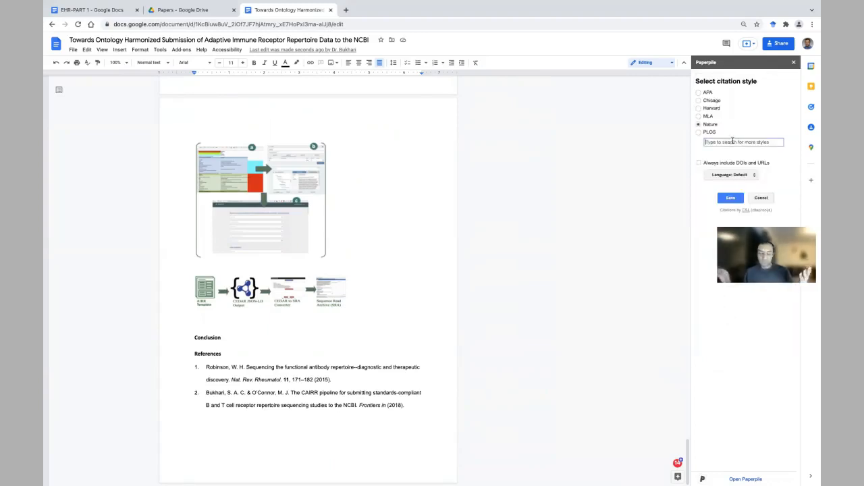
pyautogui.write('iee')
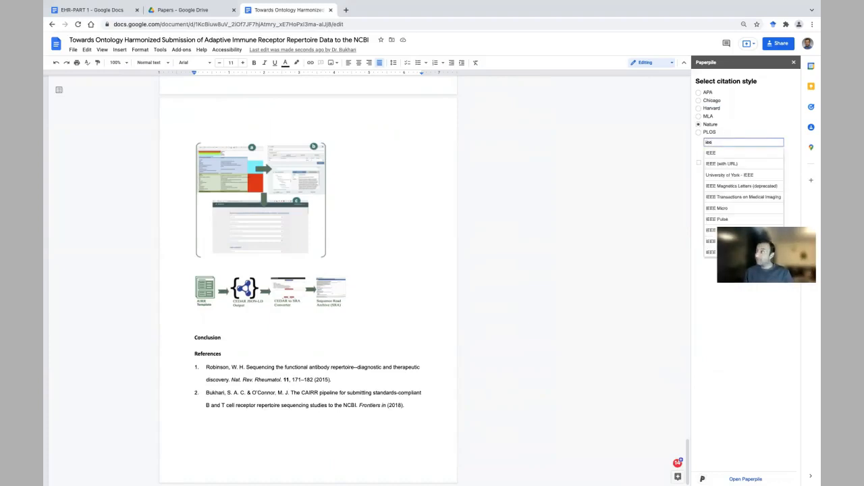
pyautogui.click(723, 154)
pyautogui.click(731, 207)
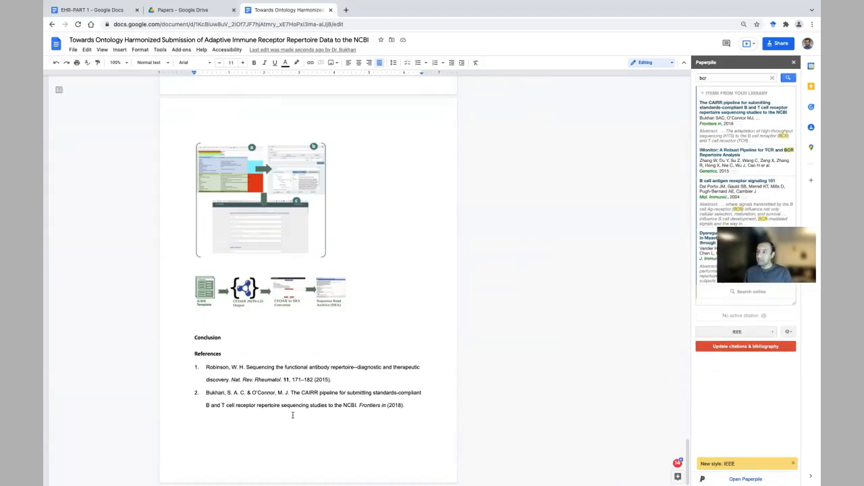
# Examine the IEEE formatting of the in-text citations in the Introduction and of the References list.
pyautogui.scroll(10, 385, 324)
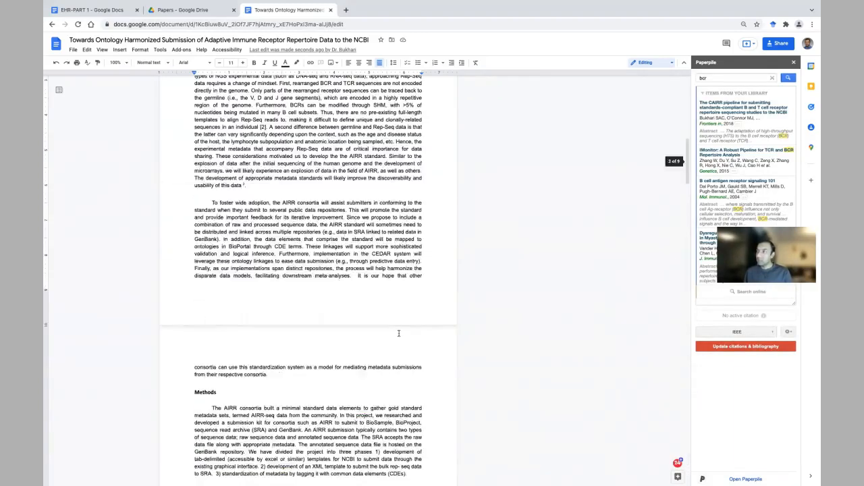
pyautogui.scroll(8, 407, 311)
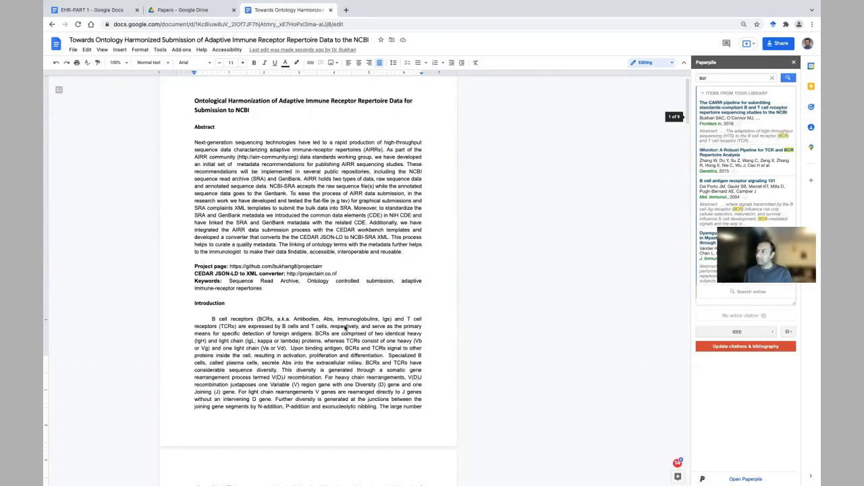
pyautogui.scroll(-8, 346, 325)
pyautogui.scroll(1, 348, 325)
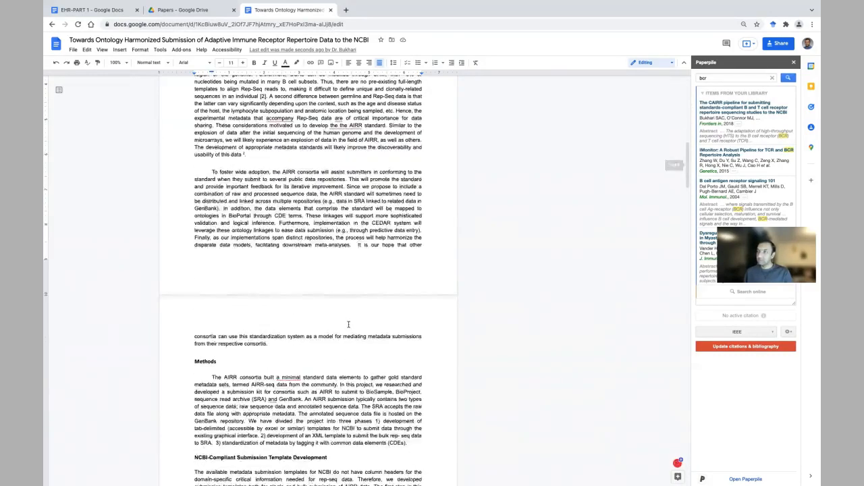
pyautogui.scroll(5, 349, 324)
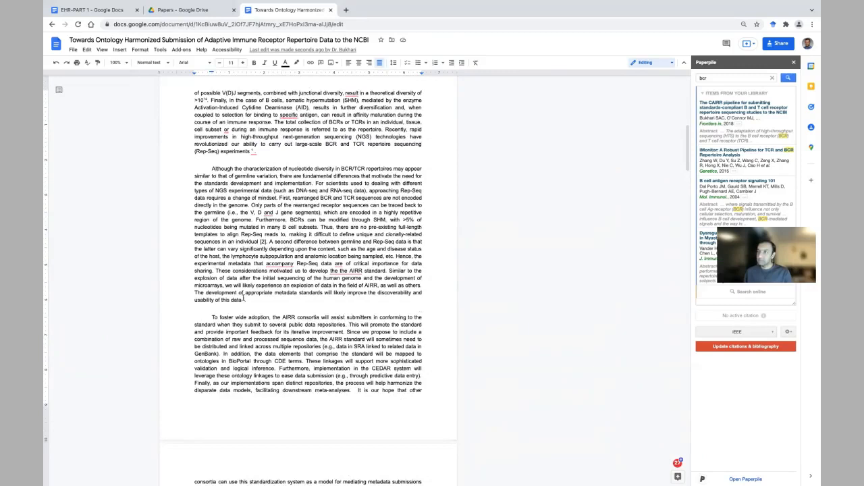
pyautogui.moveTo(254, 152)
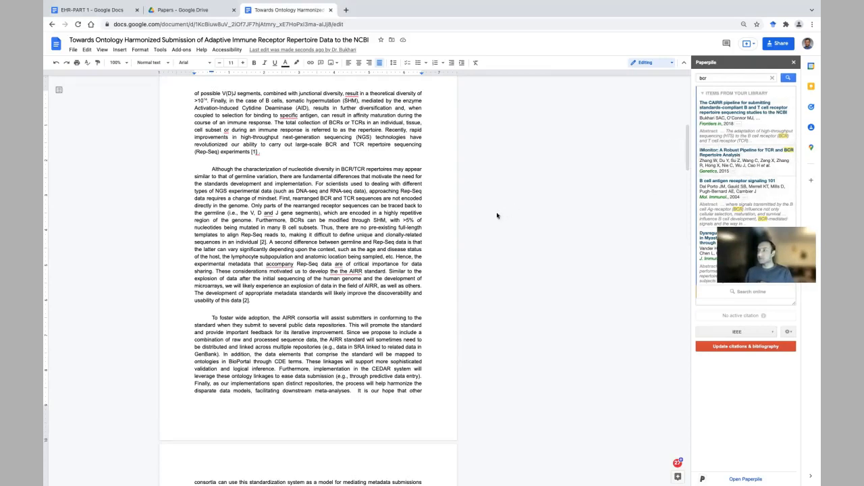
pyautogui.scroll(-3, 319, 226)
pyautogui.scroll(-20, 319, 226)
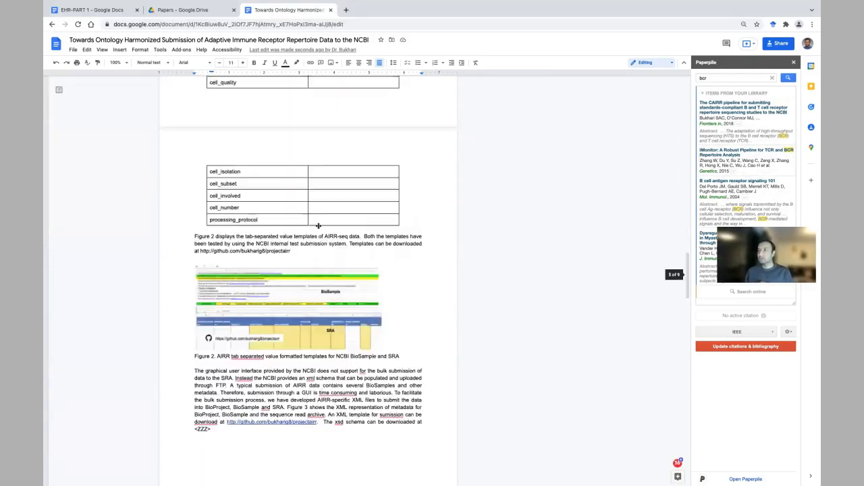
pyautogui.scroll(-10, 319, 226)
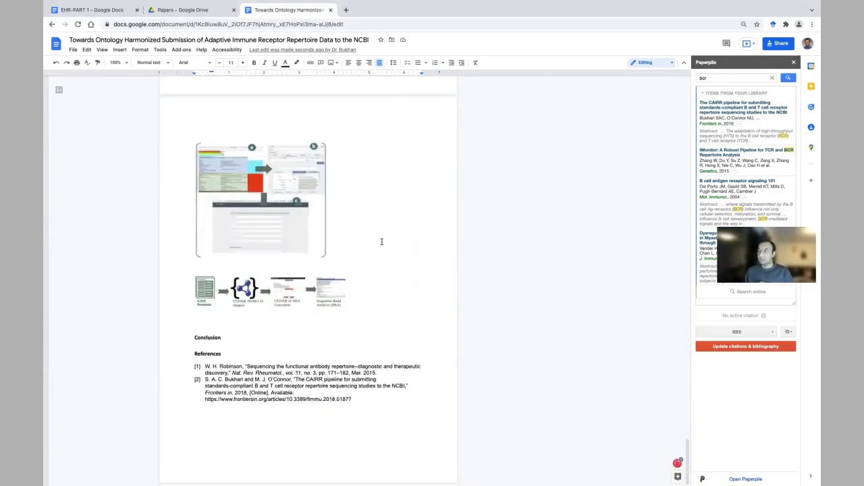
pyautogui.scroll(15, 382, 242)
pyautogui.scroll(15, 381, 244)
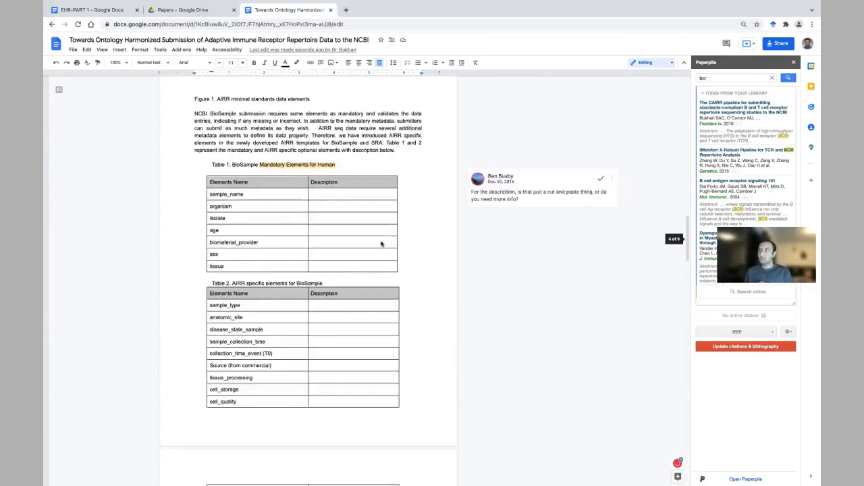
pyautogui.scroll(3, 382, 244)
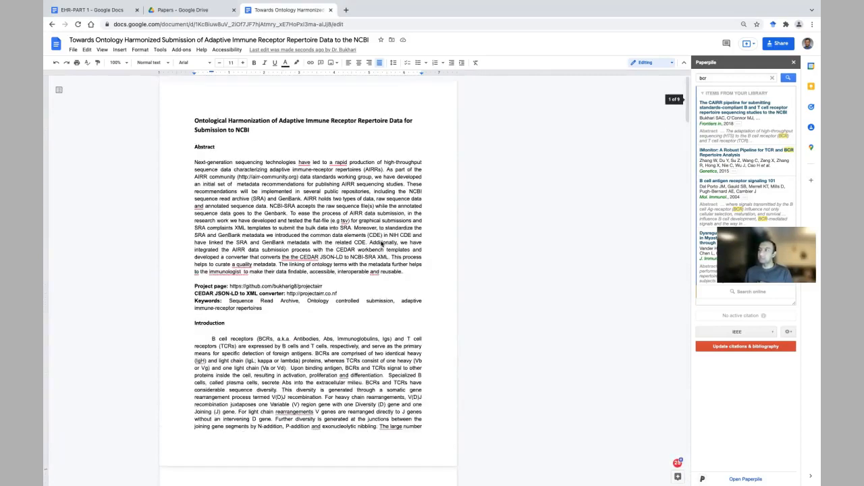